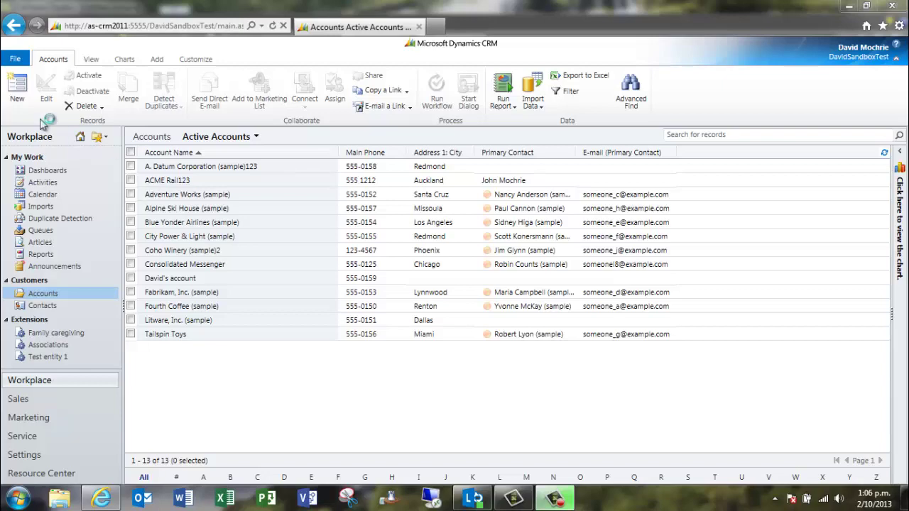
Create a new account named ACME Rail123 and save it, triggering the duplicate warning.
{"action": "left_click", "coordinate": [21, 85]}
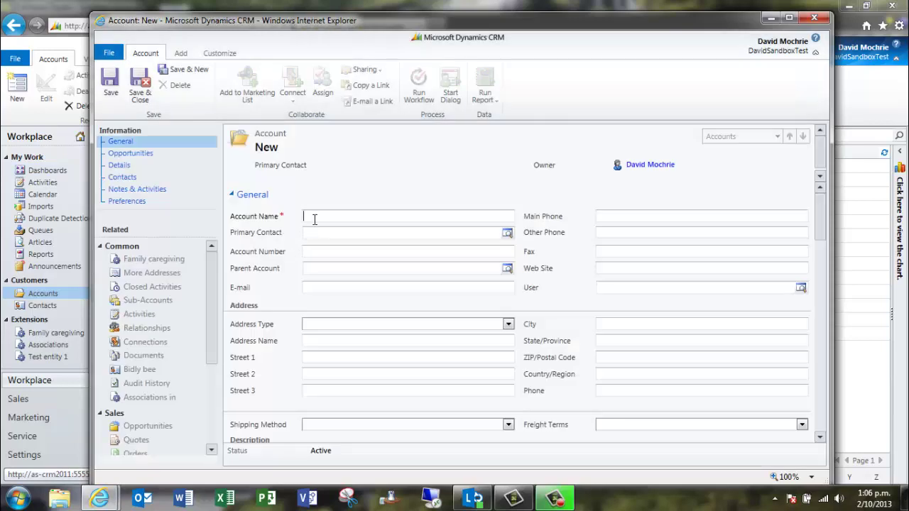
{"action": "type", "text": "ACME Rail123"}
{"action": "left_click", "coordinate": [111, 81]}
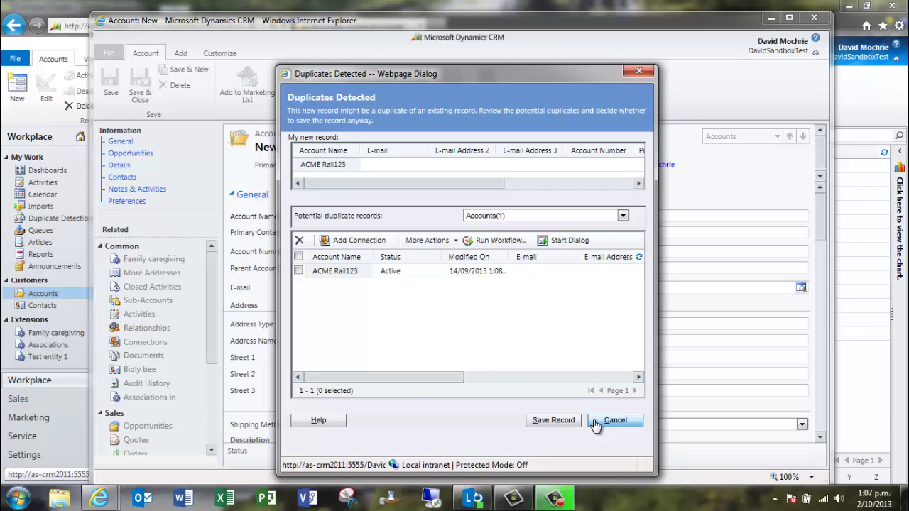
Cancel the Duplicates Detected warning and discard the unsaved ACME Rail123 account form.
{"action": "left_click", "coordinate": [595, 422]}
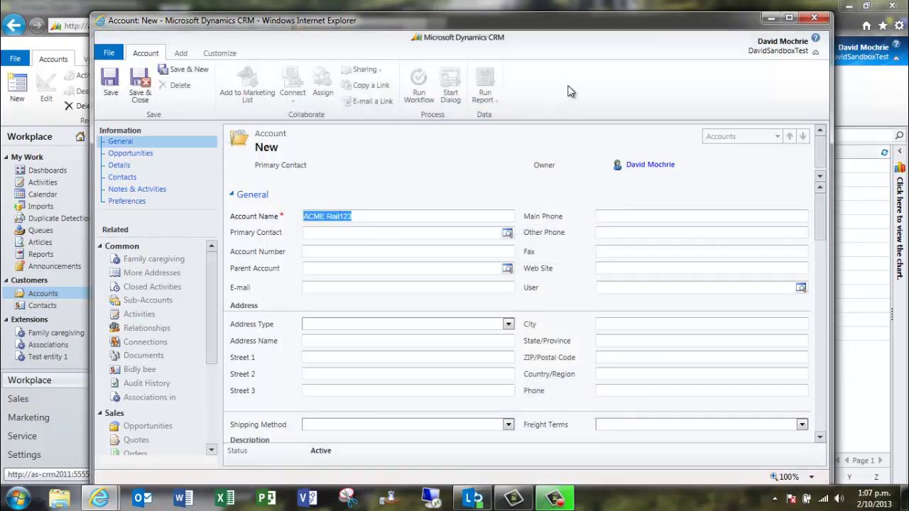
{"action": "left_click", "coordinate": [815, 18]}
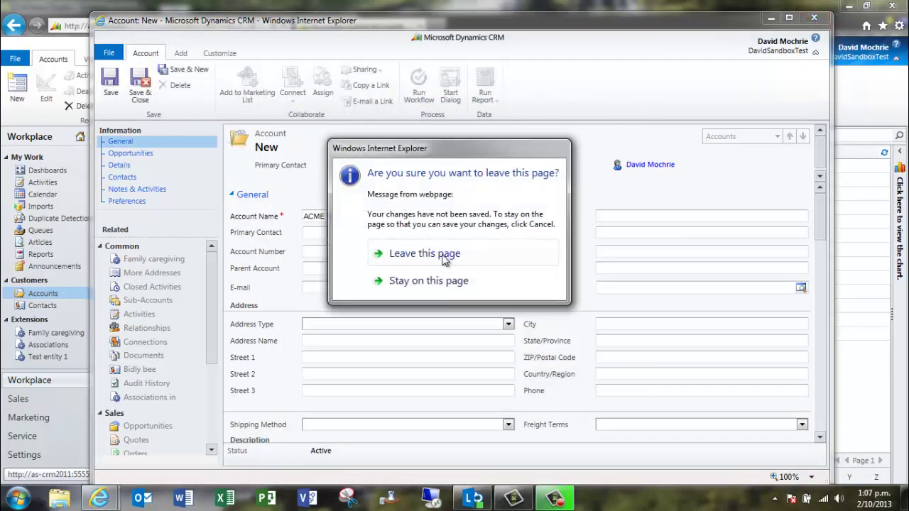
{"action": "left_click", "coordinate": [441, 259]}
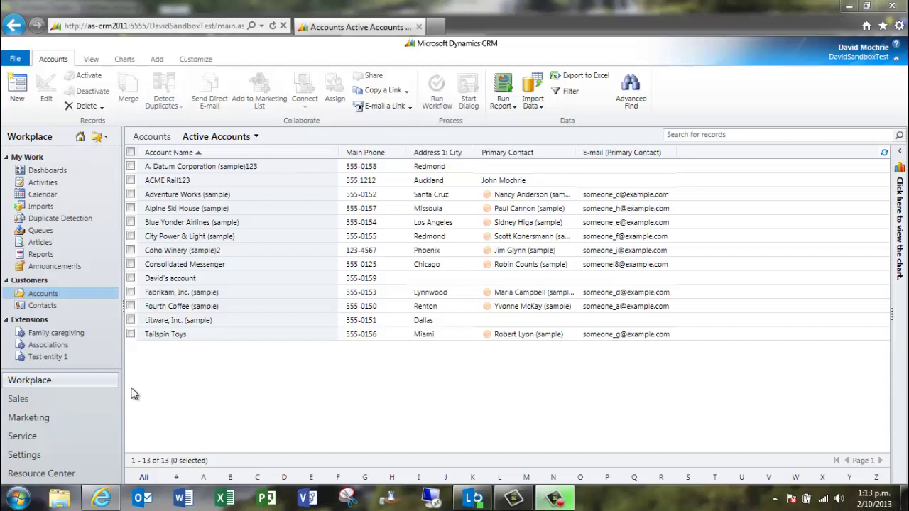
Go to Settings > Data Management and review Duplicate Detection Settings, closing them unchanged.
{"action": "left_click", "coordinate": [28, 456]}
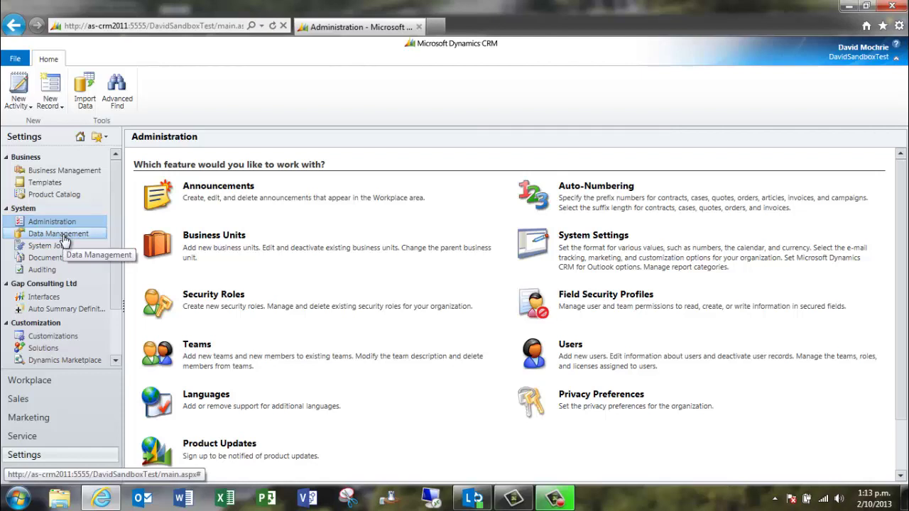
{"action": "left_click", "coordinate": [64, 240]}
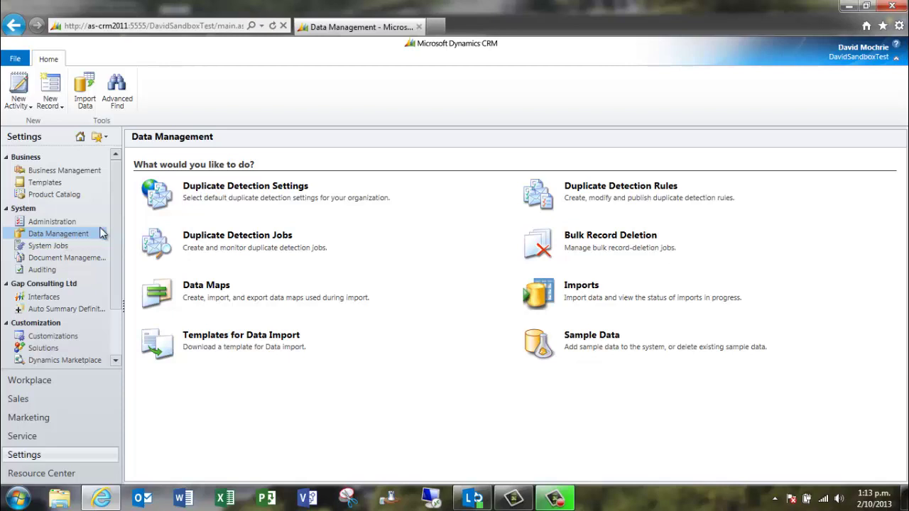
{"action": "left_click", "coordinate": [261, 191]}
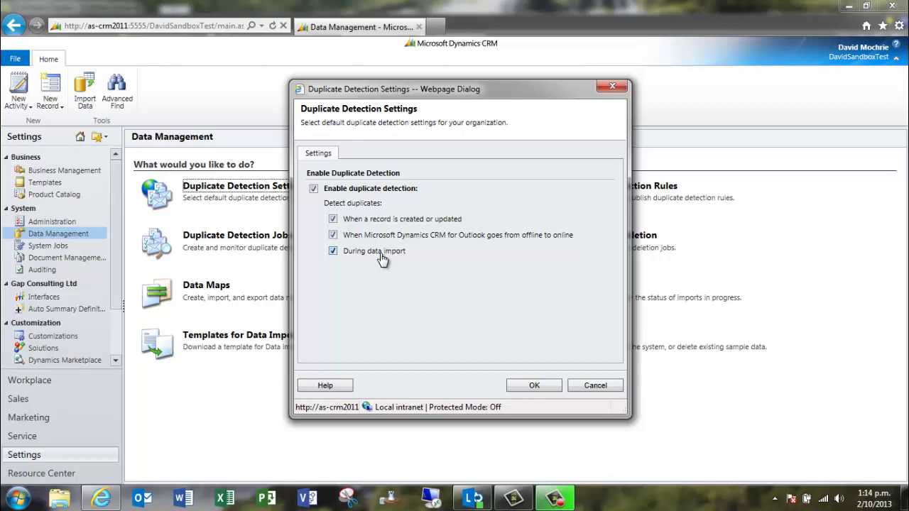
{"action": "left_click", "coordinate": [597, 389]}
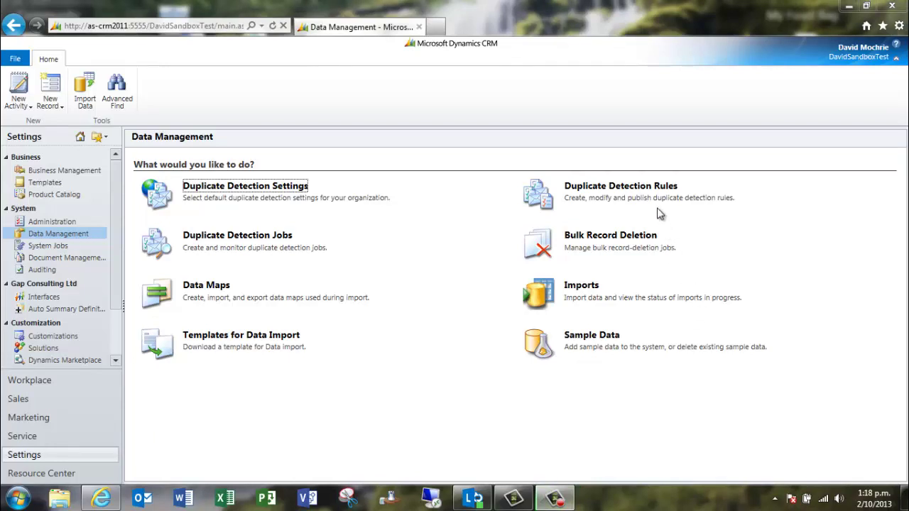
Open the Duplicate Detection Rules list from the Data Management page.
{"action": "left_click", "coordinate": [629, 187]}
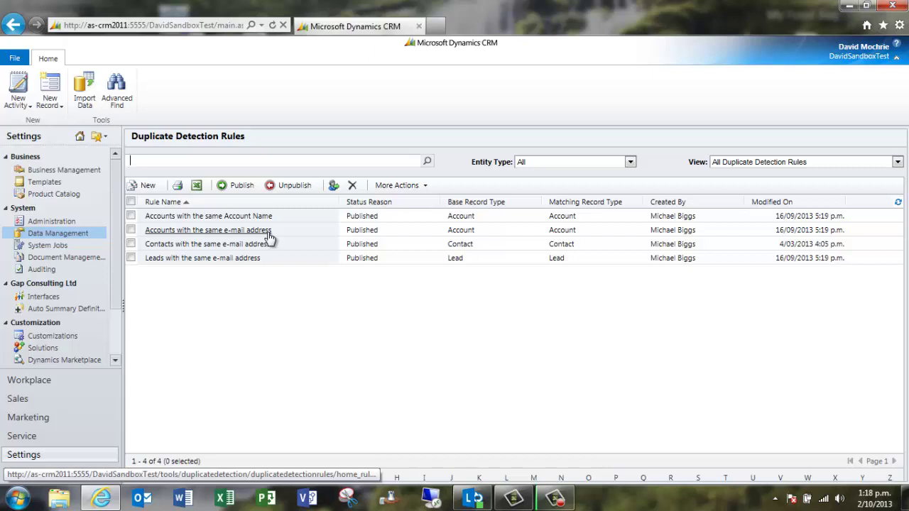
Create a maximized new duplicate detection rule named 'Accounts with the same phone number'.
{"action": "left_click", "coordinate": [149, 186]}
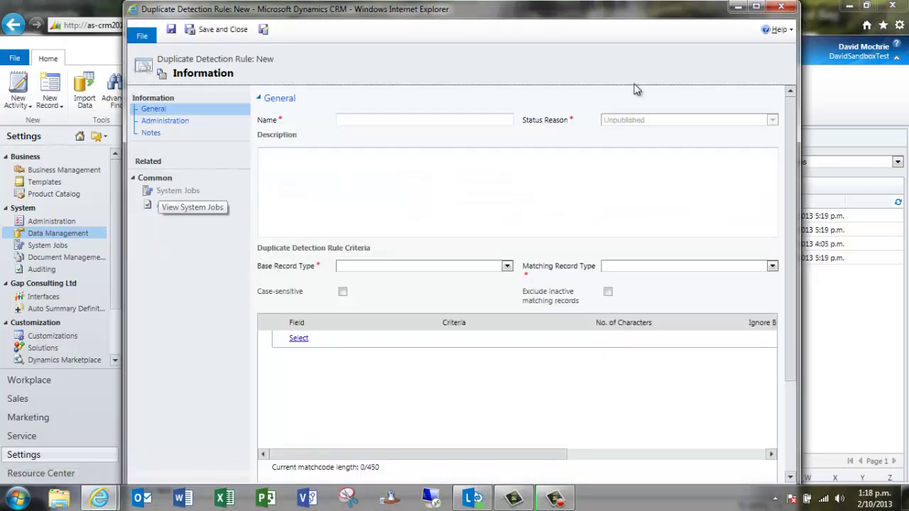
{"action": "left_click", "coordinate": [755, 7]}
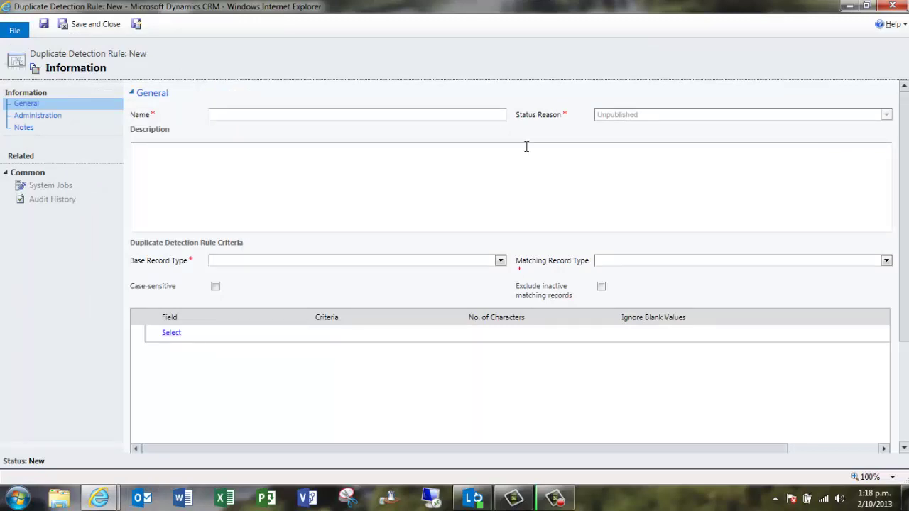
{"action": "type", "text": "Accounts with the same phone number"}
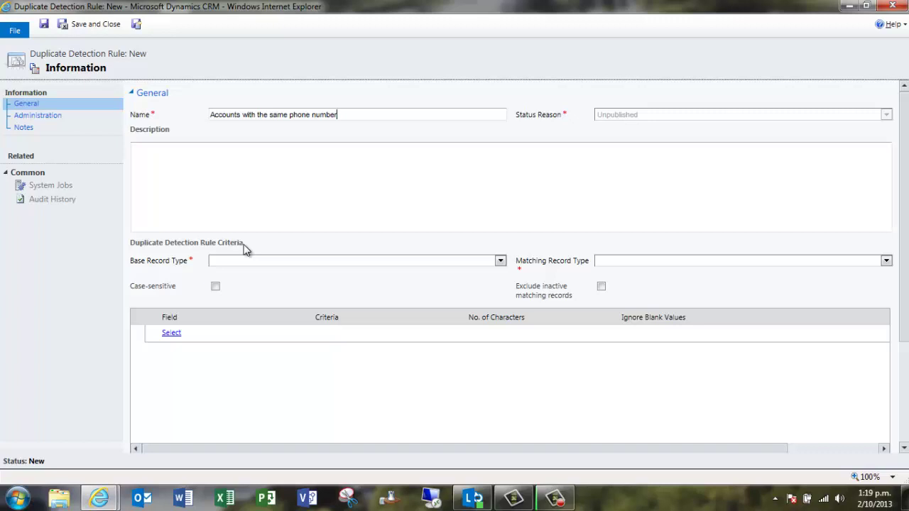
Set the rule's base record type to Account and add a first criteria row.
{"action": "left_click", "coordinate": [500, 261]}
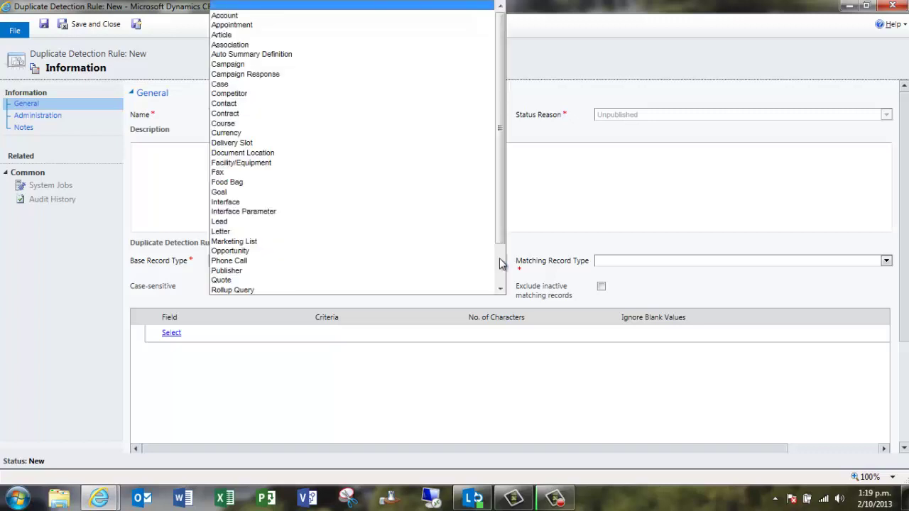
{"action": "left_click", "coordinate": [358, 18]}
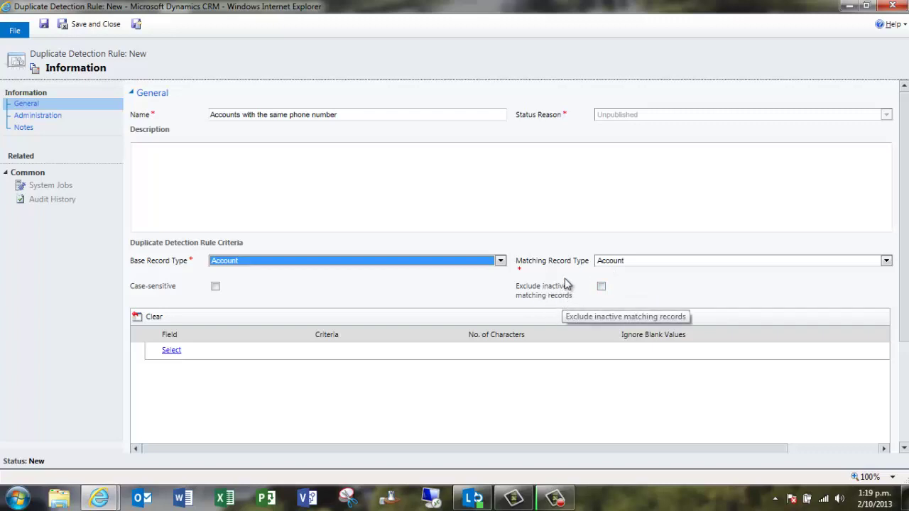
{"action": "left_click", "coordinate": [171, 351]}
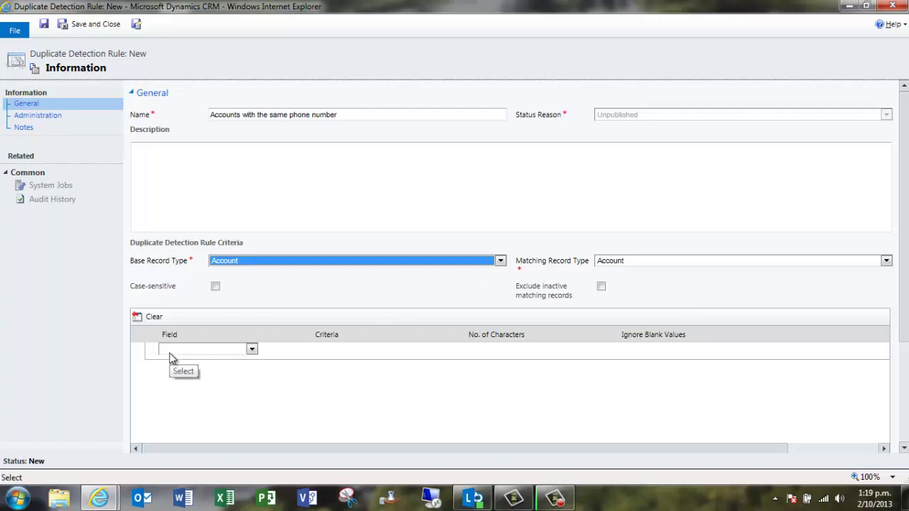
Set the first criterion to Main Phone with Exact Match.
{"action": "left_click", "coordinate": [252, 349]}
{"action": "left_click_drag", "start_coordinate": [283, 139], "coordinate": [283, 264]}
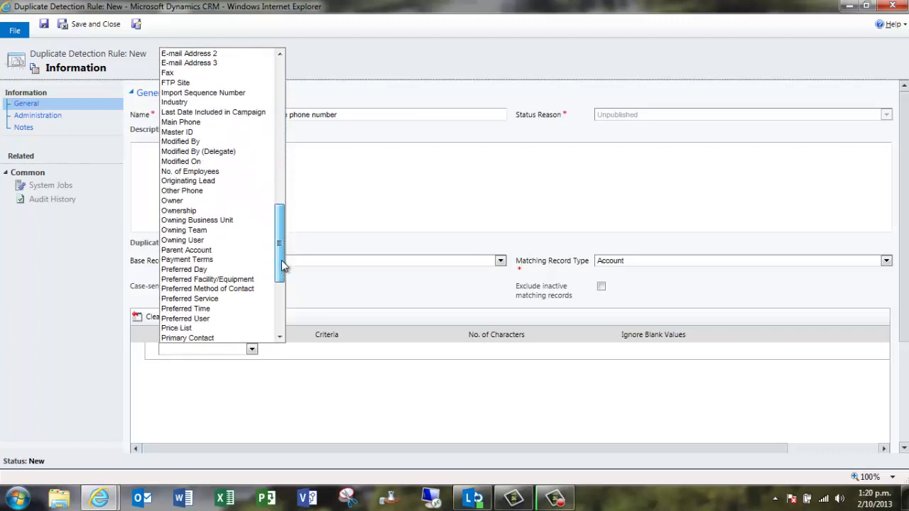
{"action": "left_click", "coordinate": [224, 122]}
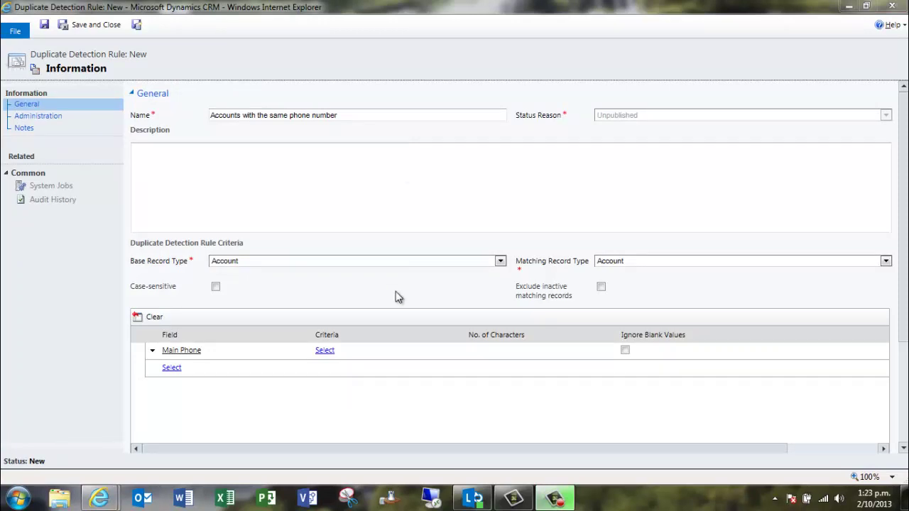
{"action": "left_click", "coordinate": [331, 351]}
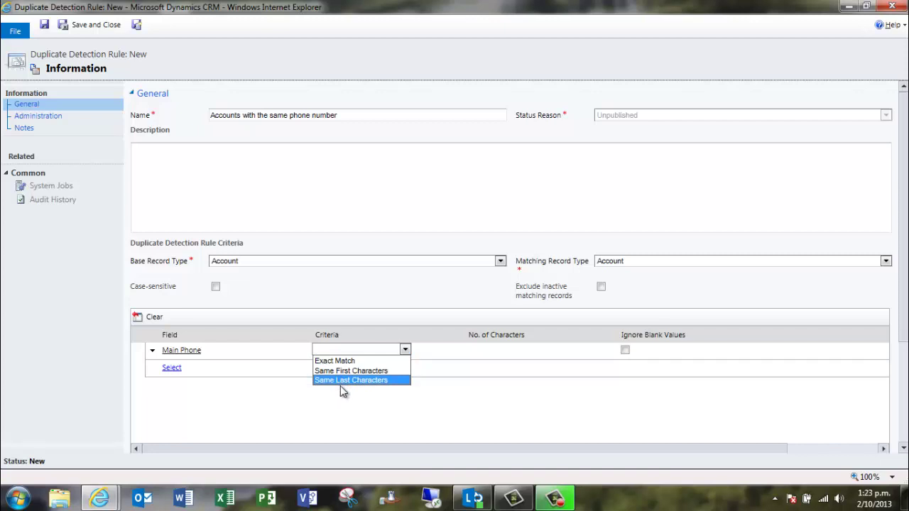
{"action": "left_click", "coordinate": [345, 361]}
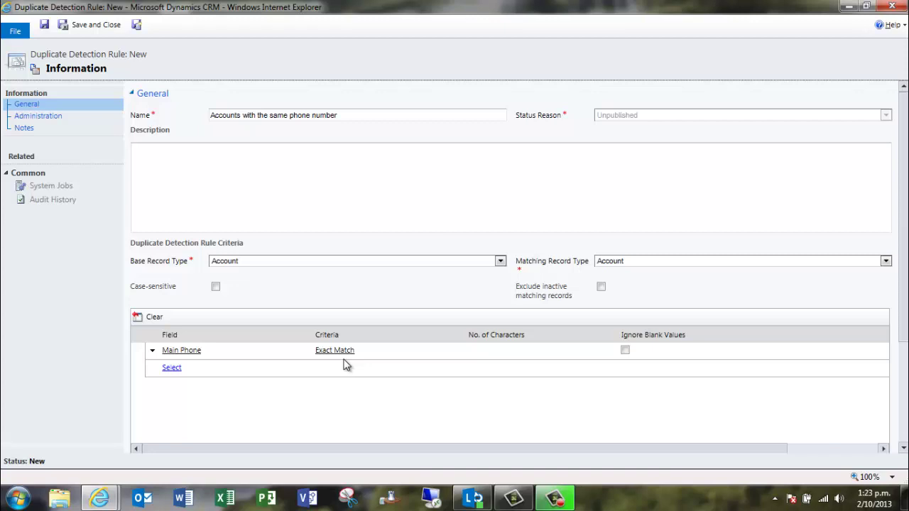
Try switching the criterion field to Modified On and inspect its date matching options.
{"action": "left_click", "coordinate": [341, 351]}
{"action": "left_click", "coordinate": [174, 348]}
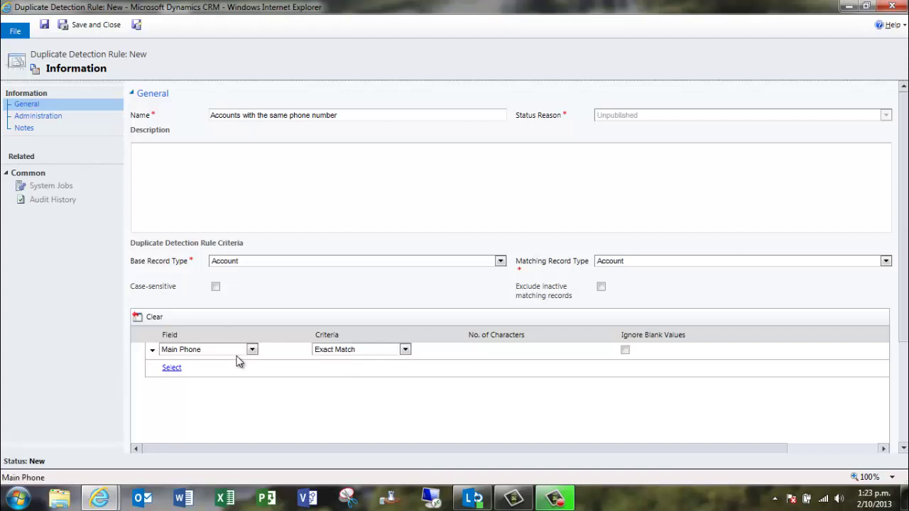
{"action": "left_click", "coordinate": [253, 350]}
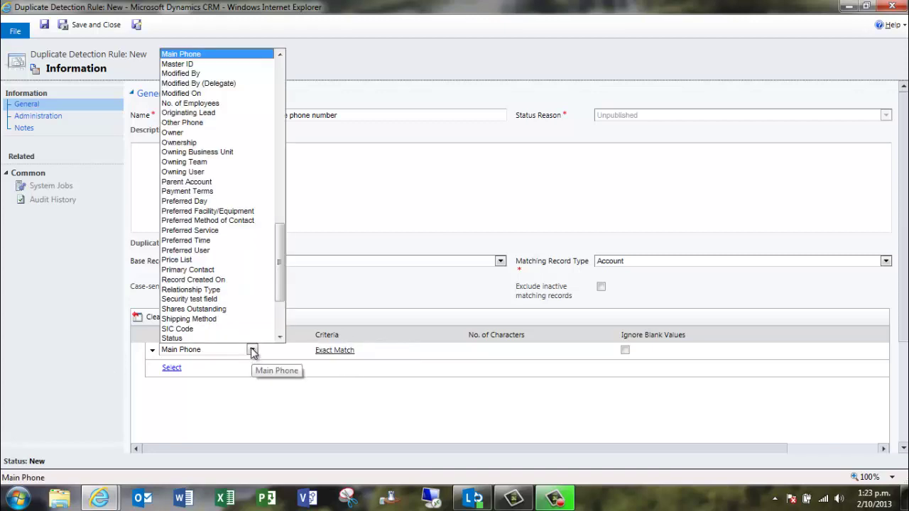
{"action": "left_click", "coordinate": [220, 96]}
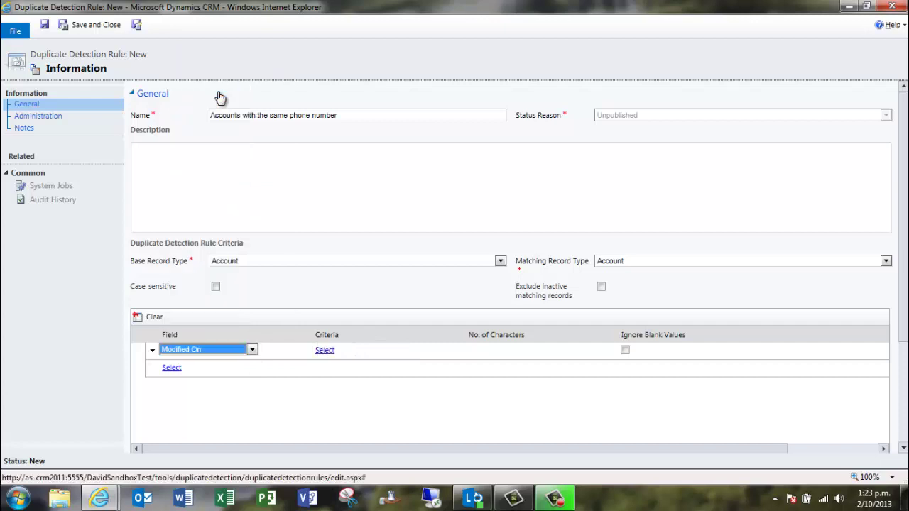
{"action": "left_click", "coordinate": [396, 351]}
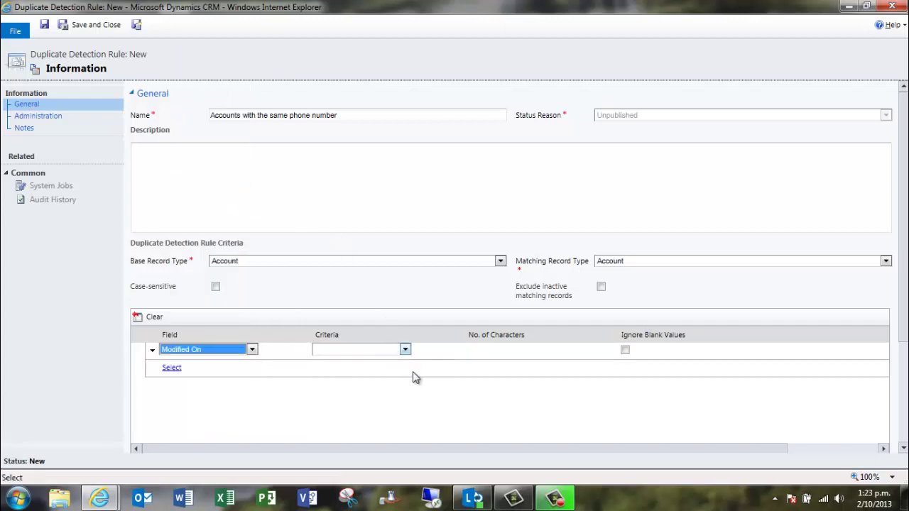
{"action": "left_click", "coordinate": [403, 351]}
{"action": "left_click", "coordinate": [405, 350]}
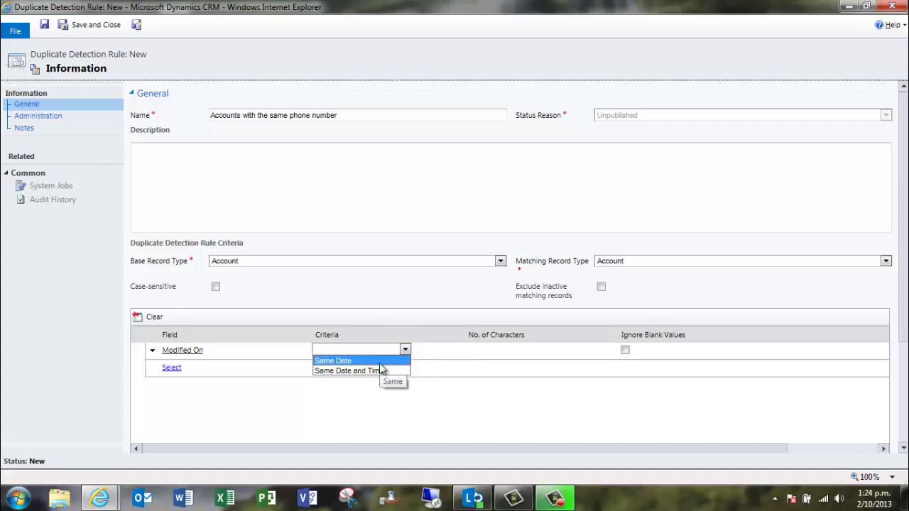
Switch the criterion back to Main Phone with Exact Match and start a second row.
{"action": "left_click", "coordinate": [252, 352]}
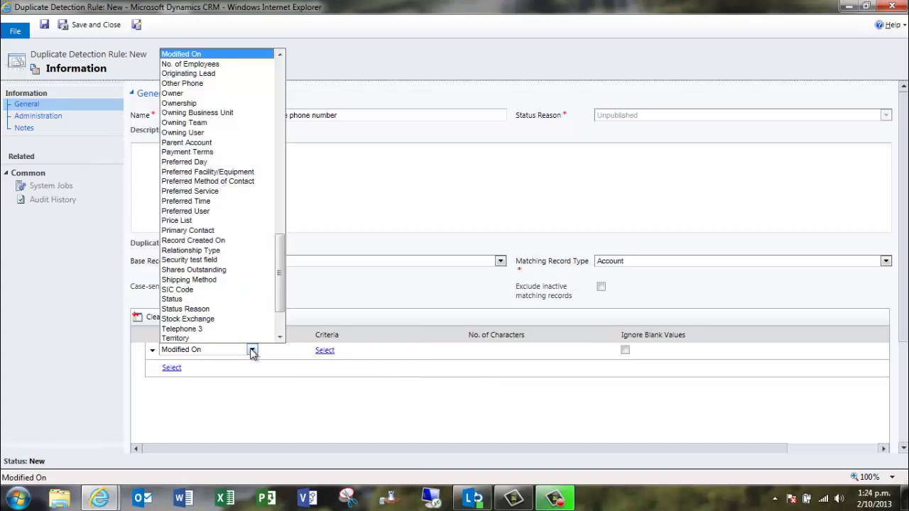
{"action": "left_click", "coordinate": [281, 55]}
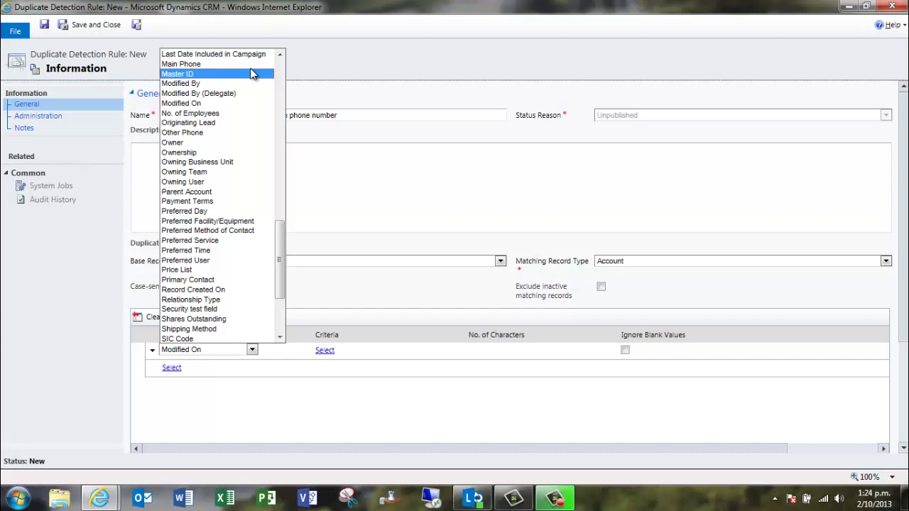
{"action": "left_click", "coordinate": [249, 64]}
{"action": "left_click", "coordinate": [348, 350]}
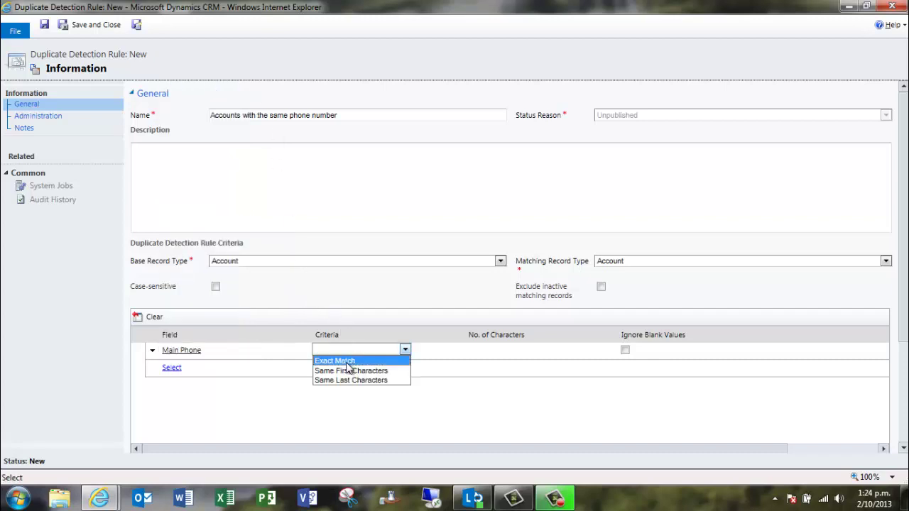
{"action": "left_click", "coordinate": [347, 362]}
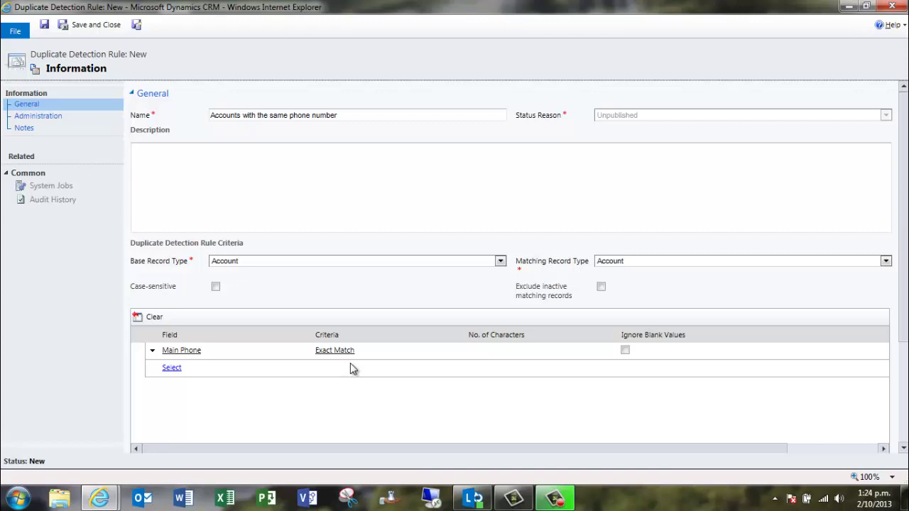
{"action": "left_click", "coordinate": [318, 366]}
Add Account Name with Exact Match as a second criterion.
{"action": "left_click", "coordinate": [242, 366]}
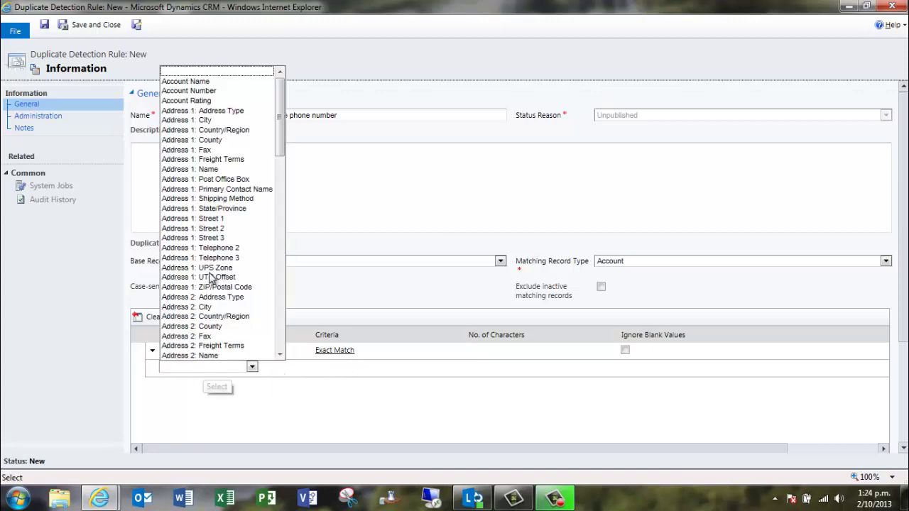
{"action": "left_click", "coordinate": [183, 82]}
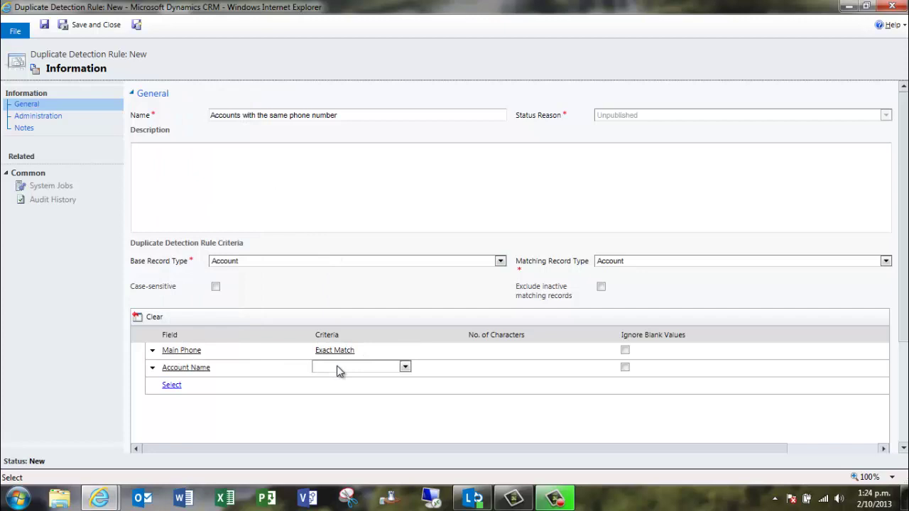
{"action": "left_click", "coordinate": [337, 371]}
{"action": "left_click", "coordinate": [339, 375]}
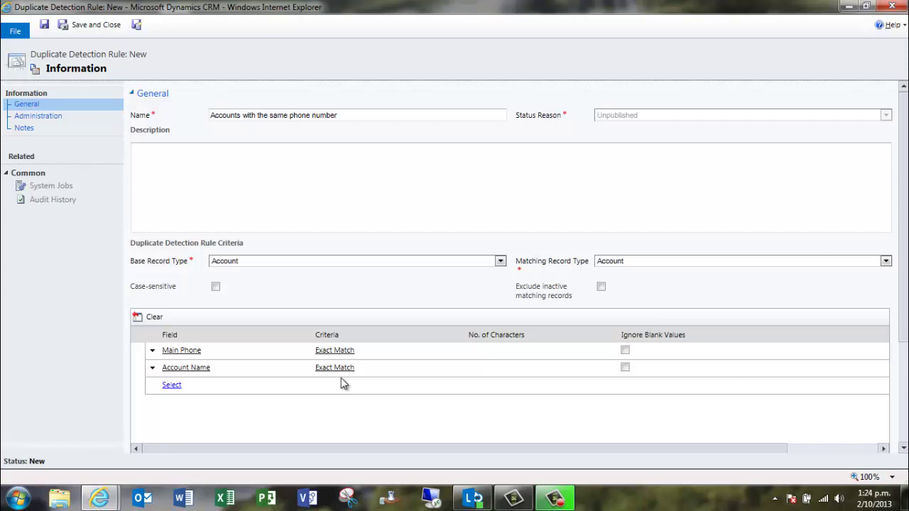
Delete the Account Name clause, leaving phone only, and save and close the rule.
{"action": "right_click", "coordinate": [150, 368]}
{"action": "left_click", "coordinate": [178, 384]}
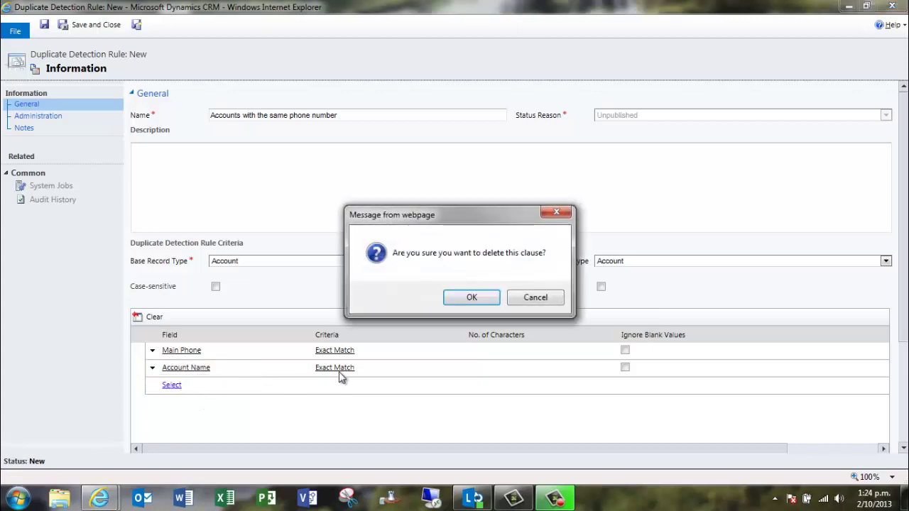
{"action": "left_click", "coordinate": [451, 301]}
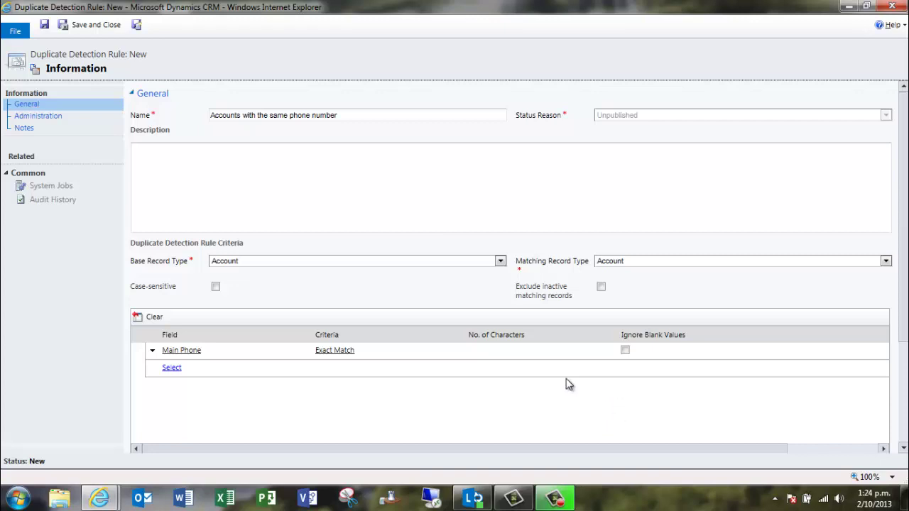
{"action": "left_click", "coordinate": [81, 29]}
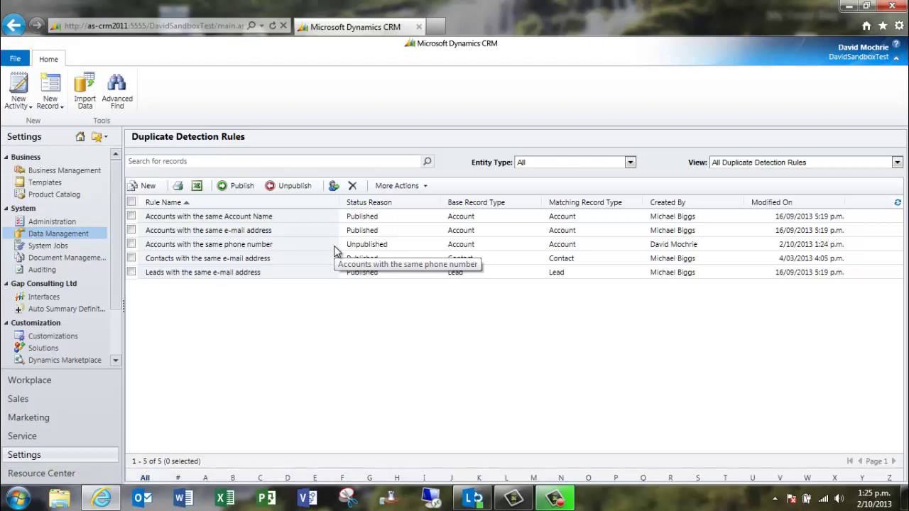
Publish the 'Accounts with the same phone number' rule and refresh to confirm Published status.
{"action": "left_click", "coordinate": [131, 244]}
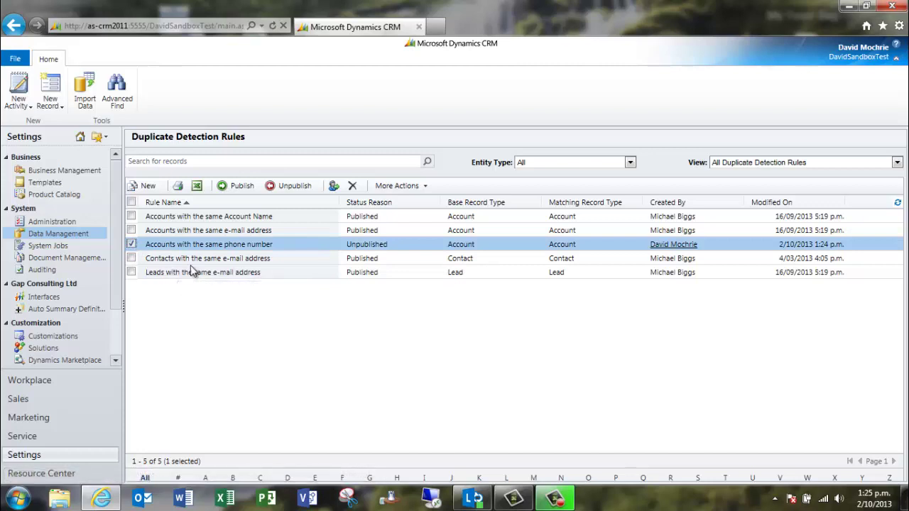
{"action": "left_click", "coordinate": [241, 185]}
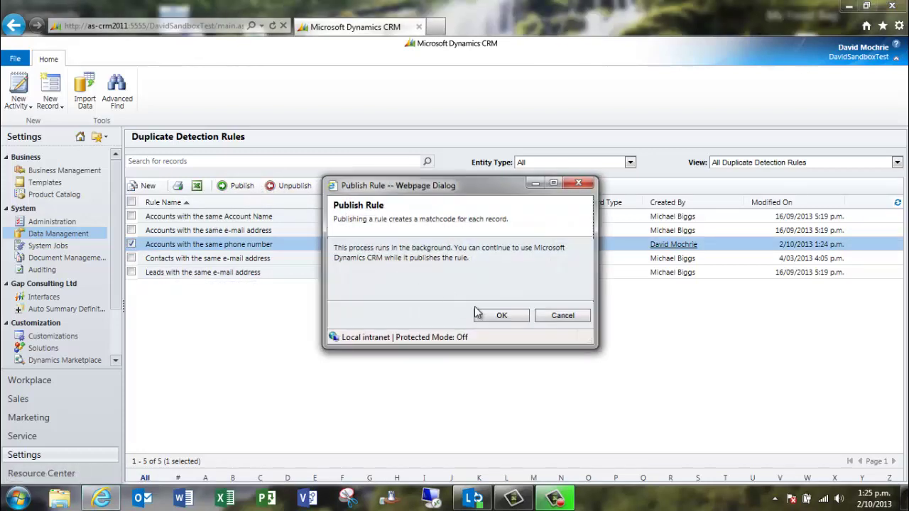
{"action": "left_click", "coordinate": [500, 316]}
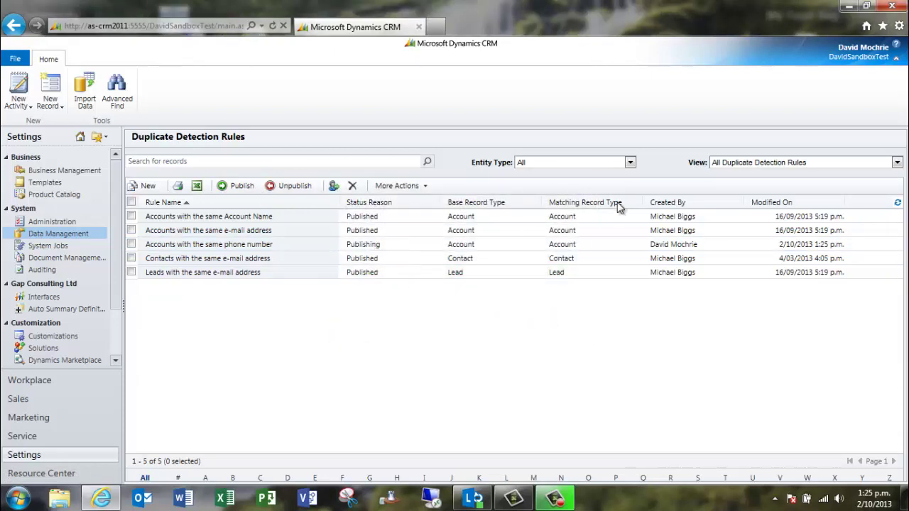
{"action": "left_click", "coordinate": [897, 204]}
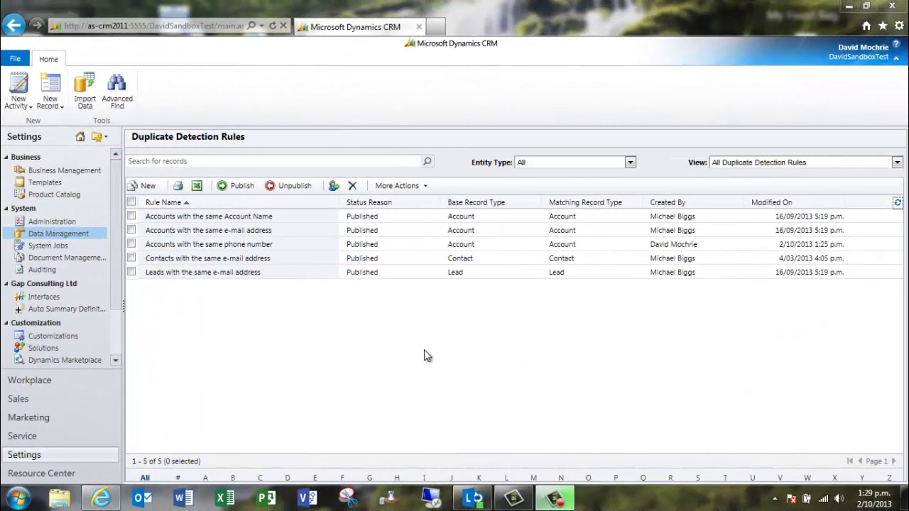
Open a new account form from Active Accounts, placed beside the accounts list.
{"action": "left_click", "coordinate": [51, 383]}
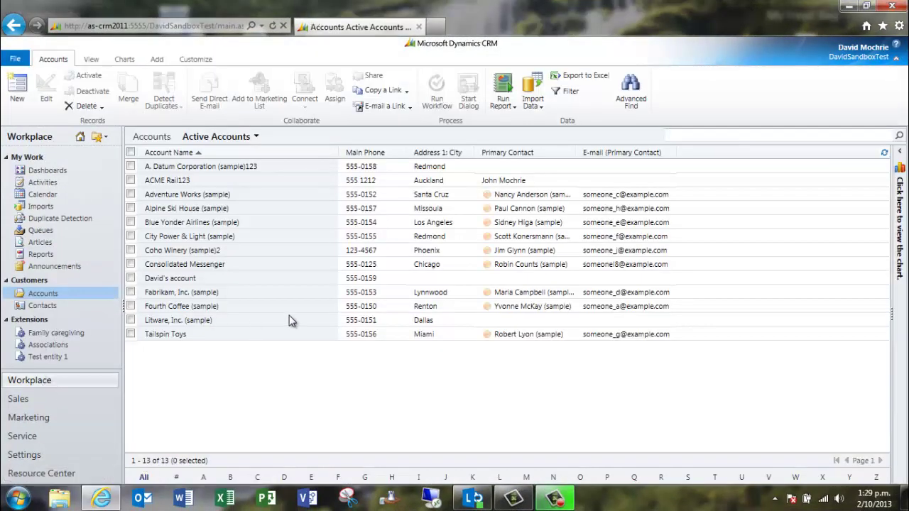
{"action": "left_click", "coordinate": [17, 91]}
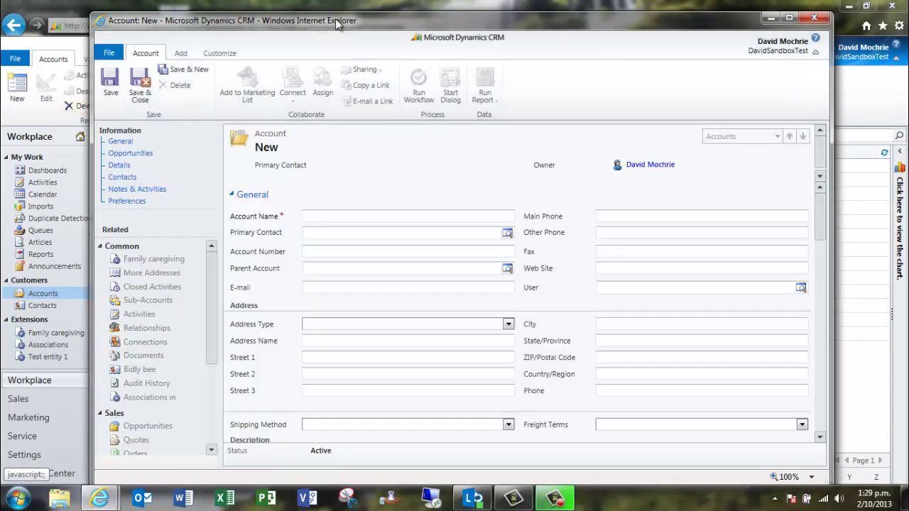
{"action": "left_click_drag", "start_coordinate": [338, 23], "coordinate": [908, 25]}
{"action": "left_click_drag", "start_coordinate": [547, 25], "coordinate": [488, 26]}
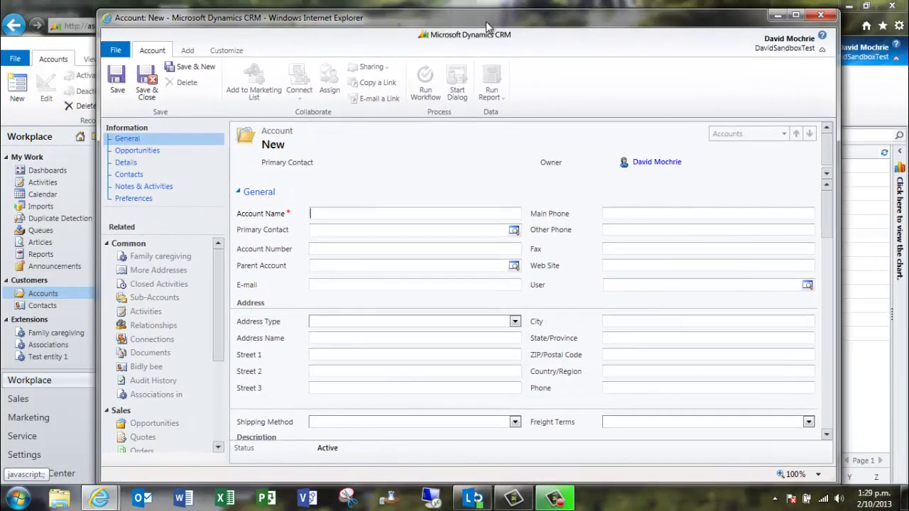
{"action": "left_click_drag", "start_coordinate": [839, 78], "coordinate": [570, 101]}
{"action": "left_click_drag", "start_coordinate": [277, 20], "coordinate": [576, 25]}
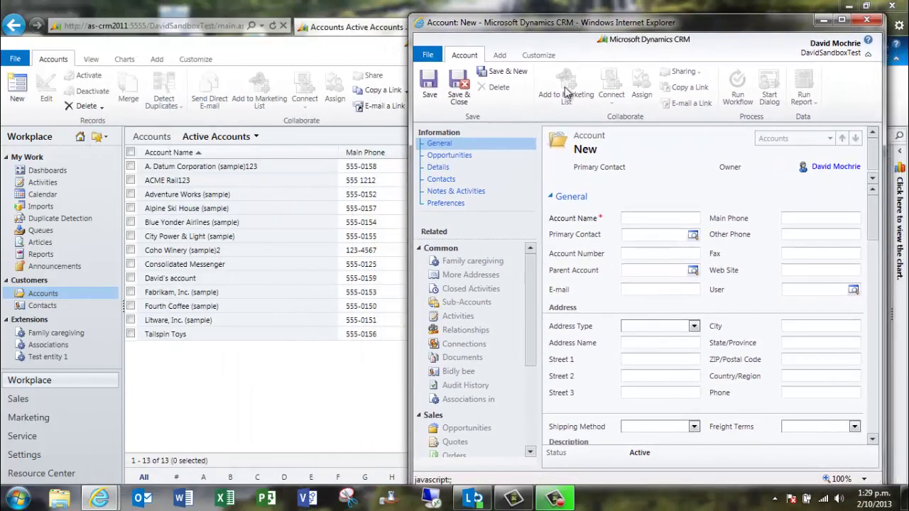
Enter Account Name 'Test account' and Main Phone '555 1212'.
{"action": "left_click", "coordinate": [628, 218]}
{"action": "type", "text": "Test accou"}
{"action": "type", "text": "nt"}
{"action": "type", "text": "555"}
{"action": "type", "text": " 1212"}
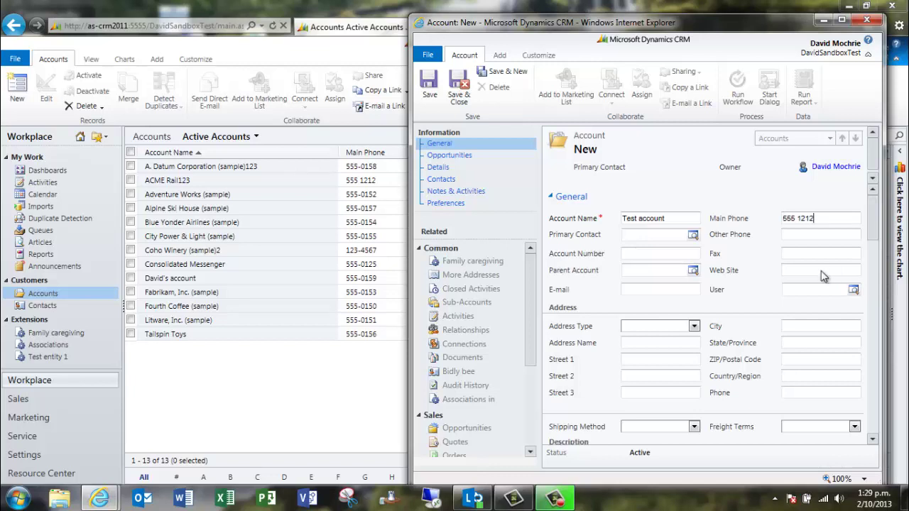
Cancel the Duplicates Detected warning, change Main Phone to 555 1213, and save Test account.
{"action": "left_click", "coordinate": [461, 98]}
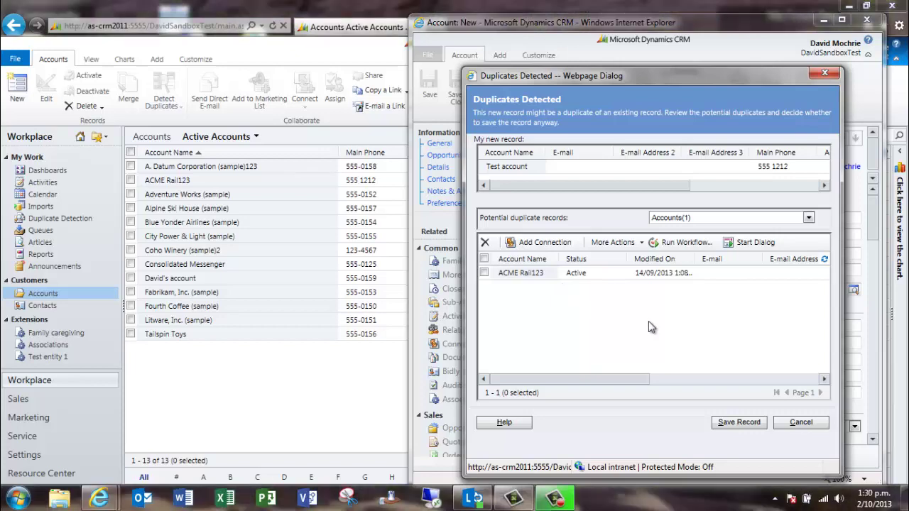
{"action": "left_click", "coordinate": [797, 423]}
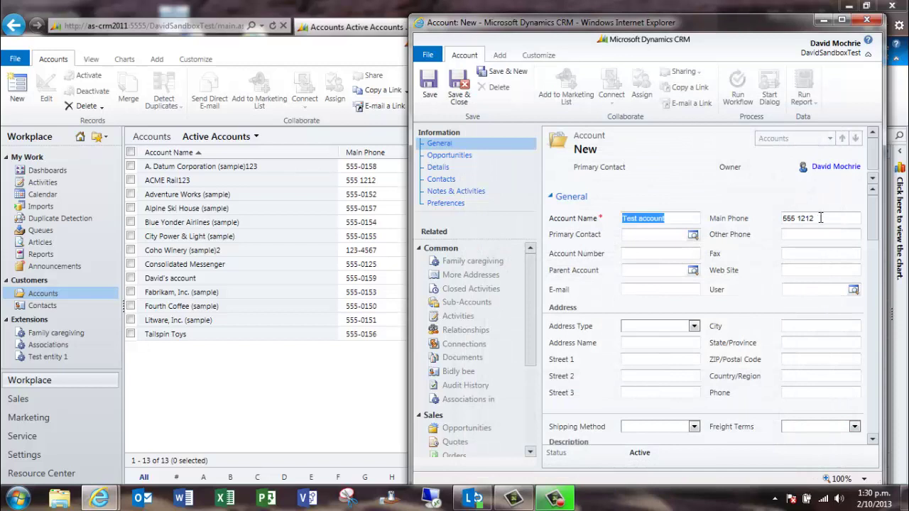
{"action": "left_click", "coordinate": [821, 218]}
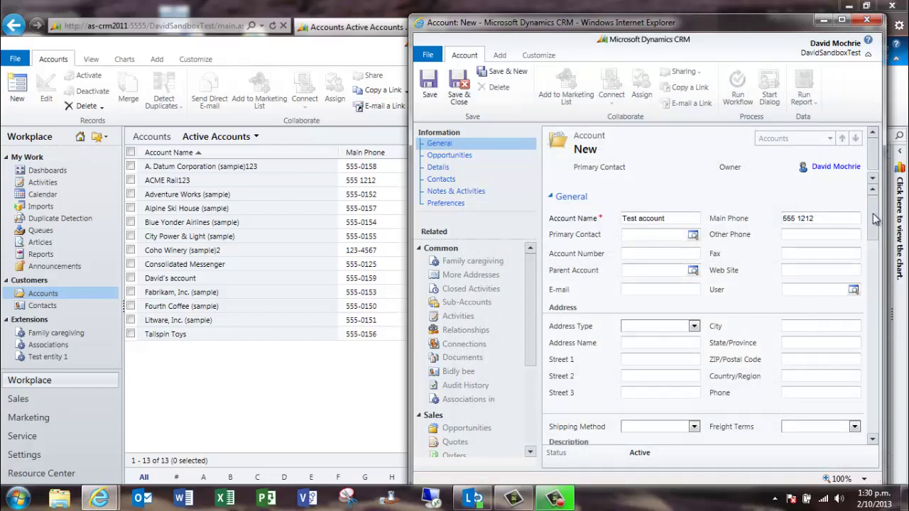
{"action": "key", "text": "BackSpace"}
{"action": "type", "text": "3"}
{"action": "left_click", "coordinate": [458, 89]}
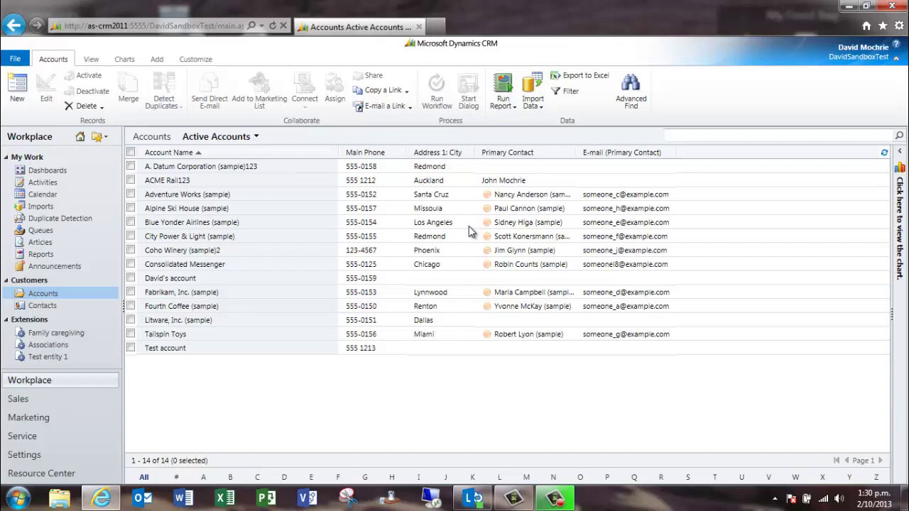
Start a new duplicate detection job from Settings' Duplicate Detection Jobs list.
{"action": "left_click", "coordinate": [32, 455]}
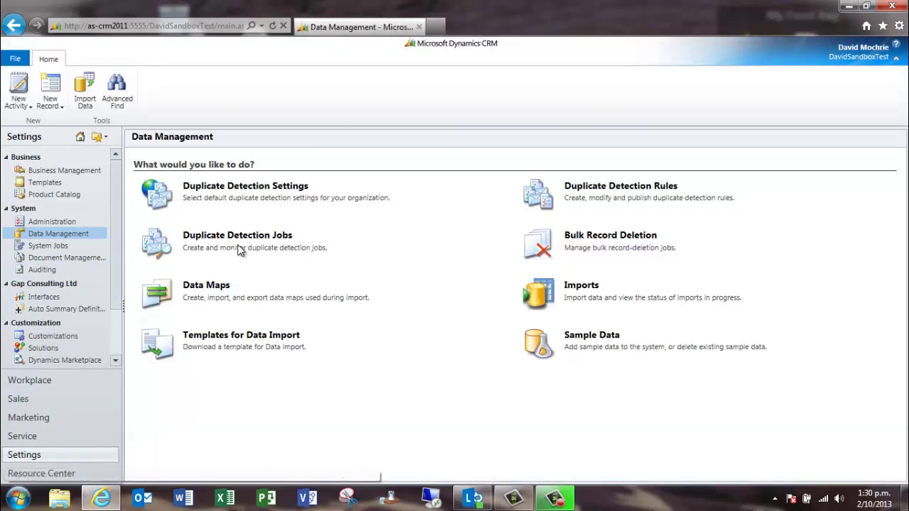
{"action": "left_click", "coordinate": [243, 237]}
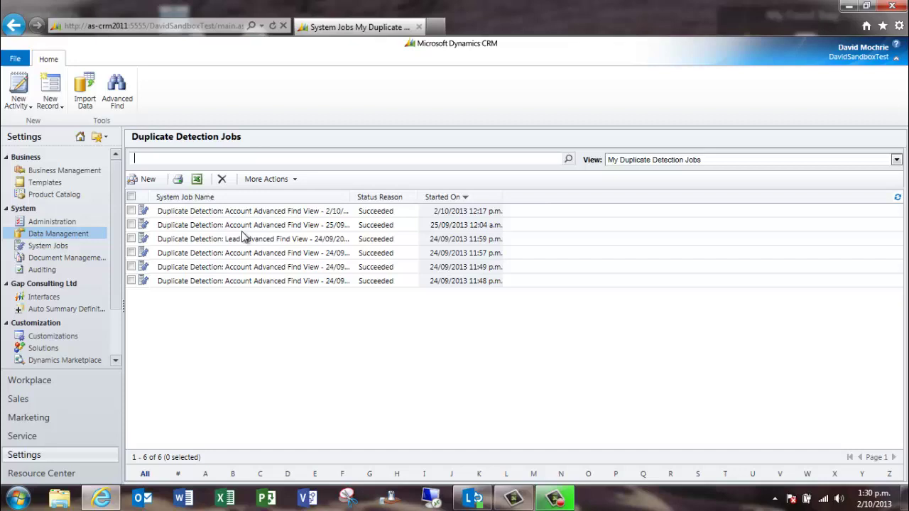
{"action": "left_click", "coordinate": [148, 181]}
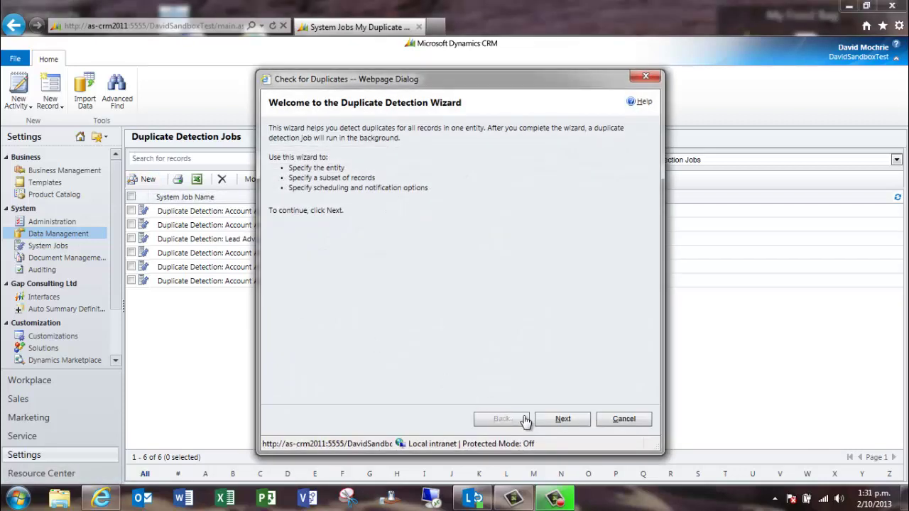
{"action": "left_click", "coordinate": [559, 423]}
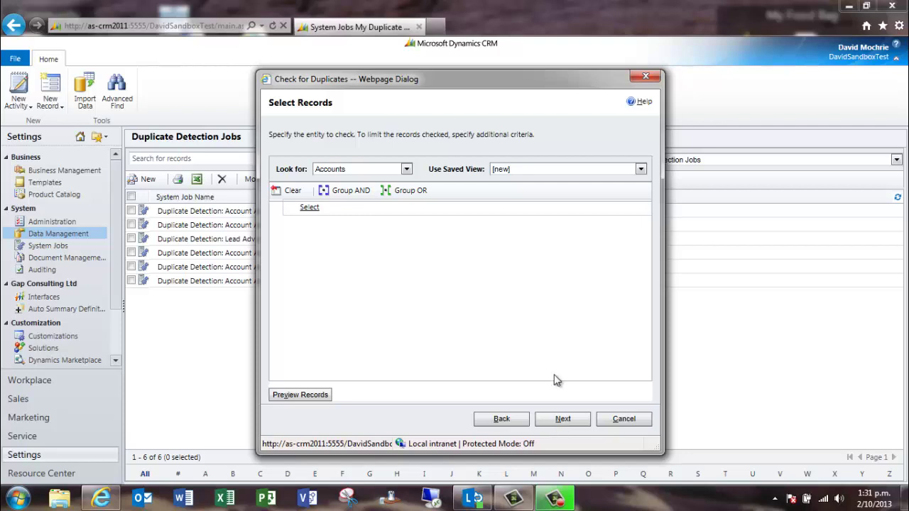
Check Accounts using the Active Accounts saved view, then continue to the job options.
{"action": "left_click", "coordinate": [406, 169]}
{"action": "left_click", "coordinate": [410, 176]}
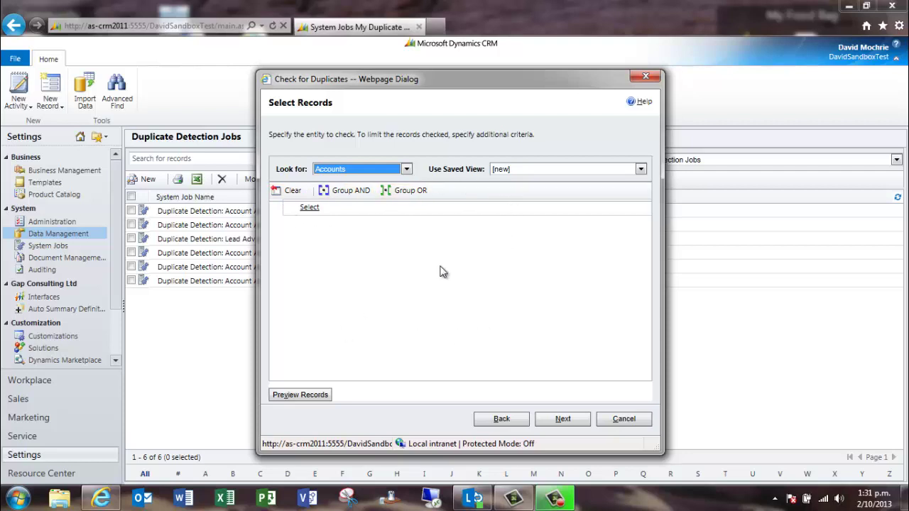
{"action": "left_click", "coordinate": [641, 170]}
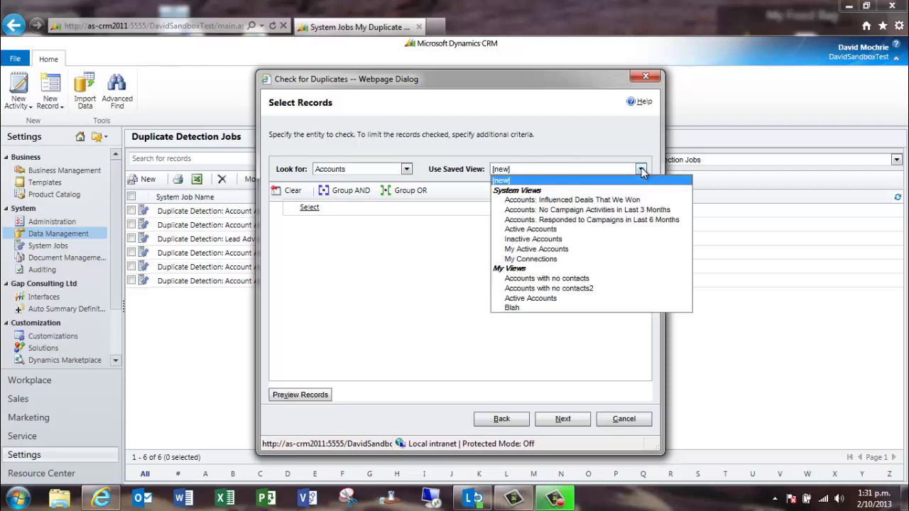
{"action": "left_click", "coordinate": [642, 171]}
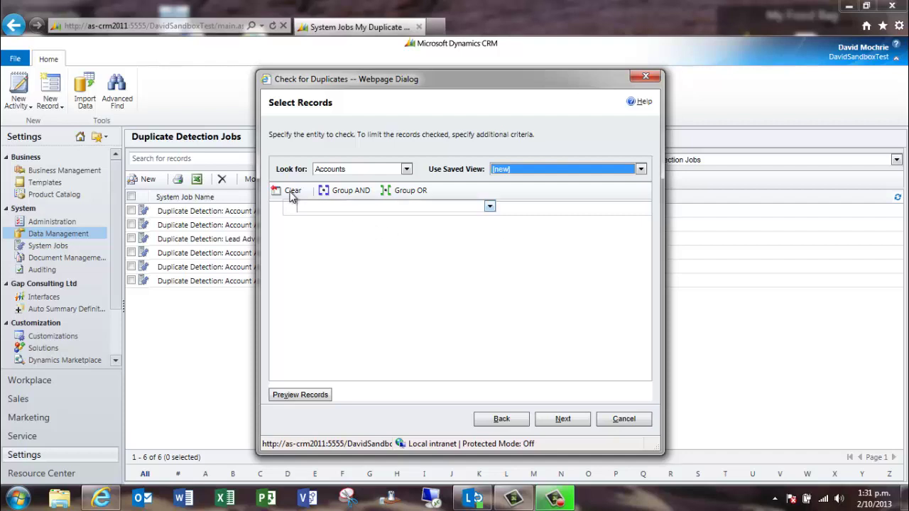
{"action": "left_click", "coordinate": [642, 170]}
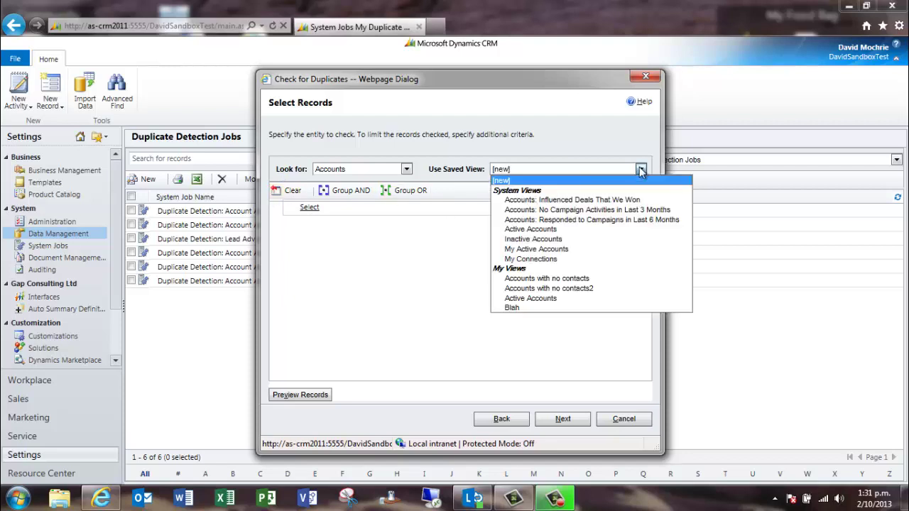
{"action": "left_click", "coordinate": [562, 230]}
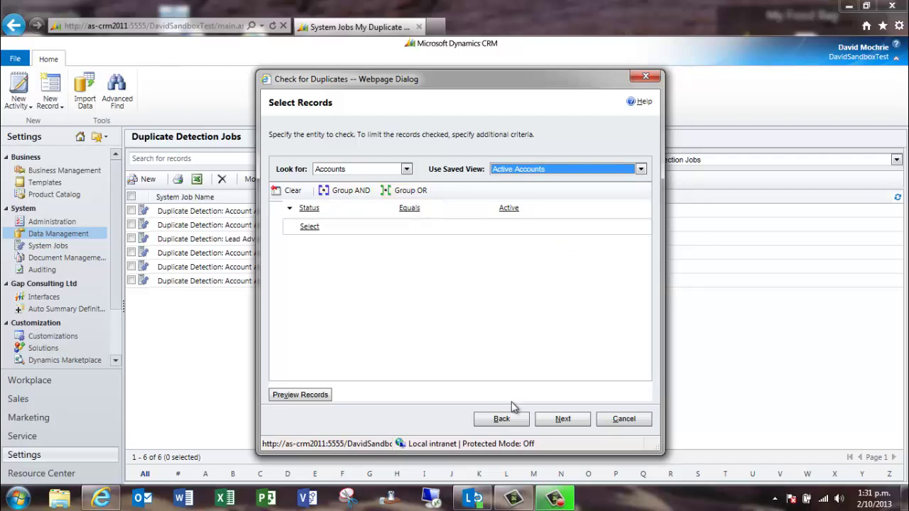
{"action": "left_click", "coordinate": [549, 421]}
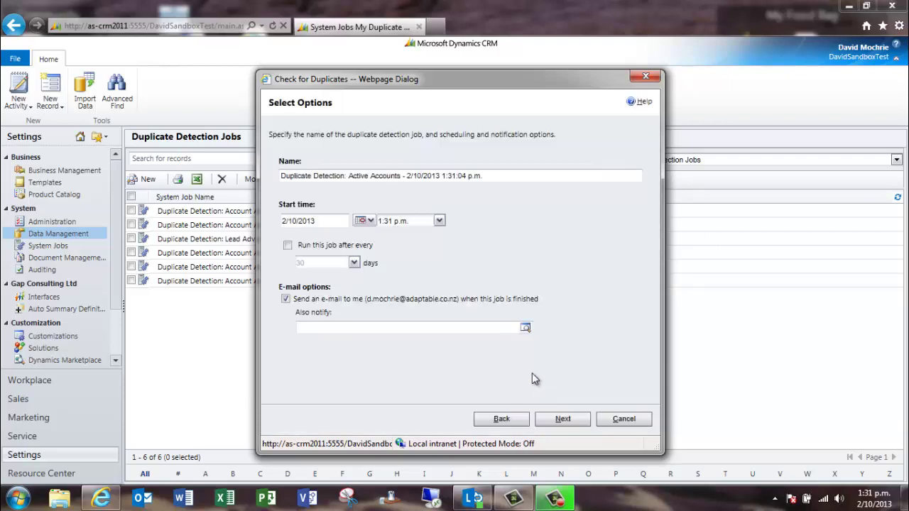
Leave the job as a one-off run, with the recurring schedule turned off.
{"action": "left_click", "coordinate": [288, 245]}
{"action": "left_click", "coordinate": [353, 263]}
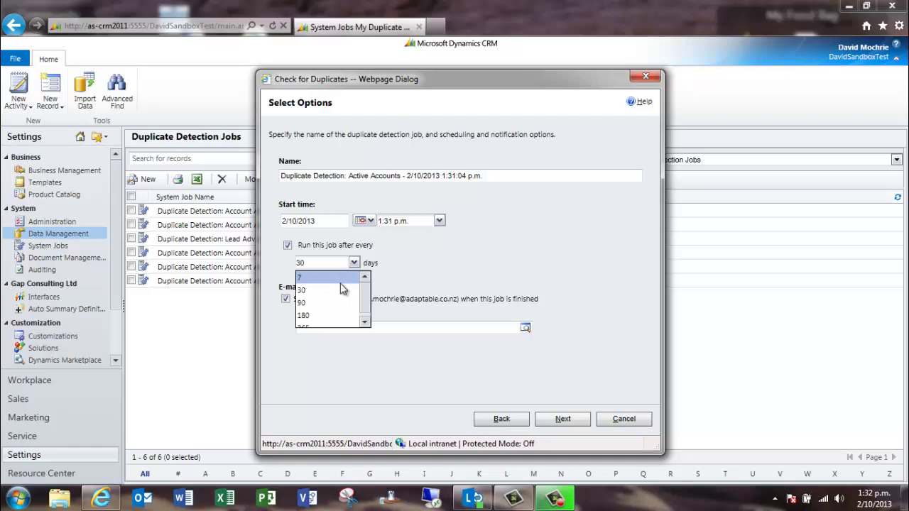
{"action": "left_click", "coordinate": [365, 318]}
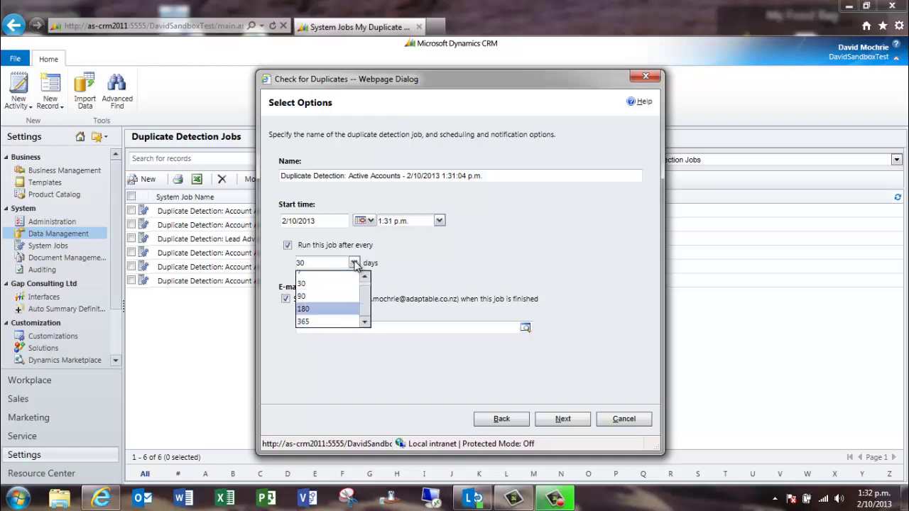
{"action": "left_click", "coordinate": [291, 249]}
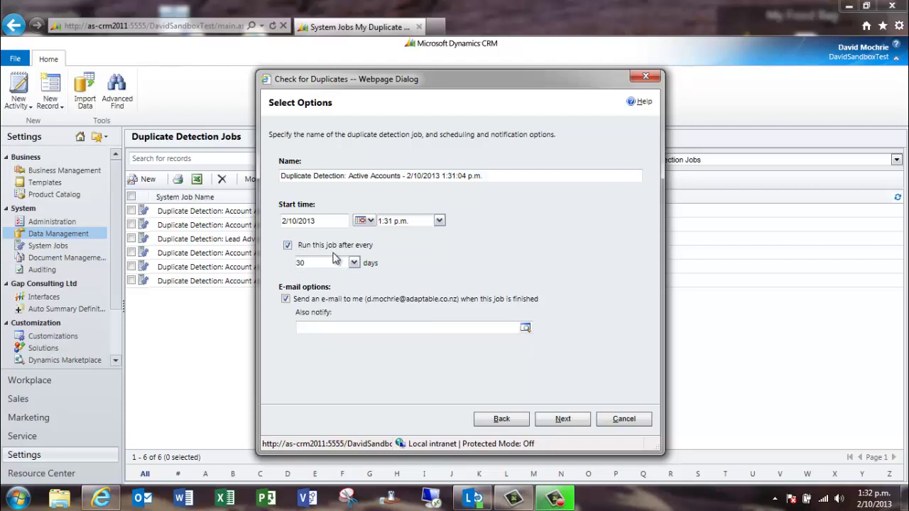
{"action": "left_click", "coordinate": [287, 246]}
Leave Also notify empty and continue to the job submission page.
{"action": "left_click", "coordinate": [525, 327]}
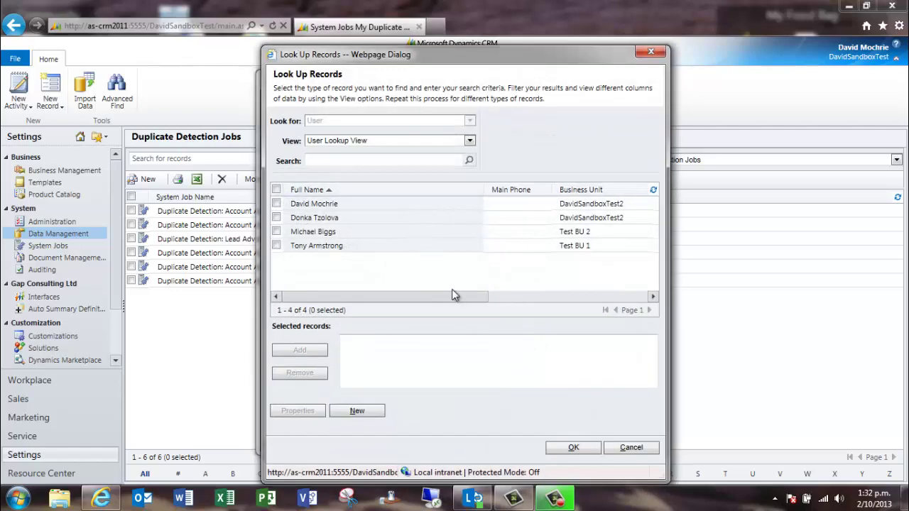
{"action": "left_click", "coordinate": [615, 450]}
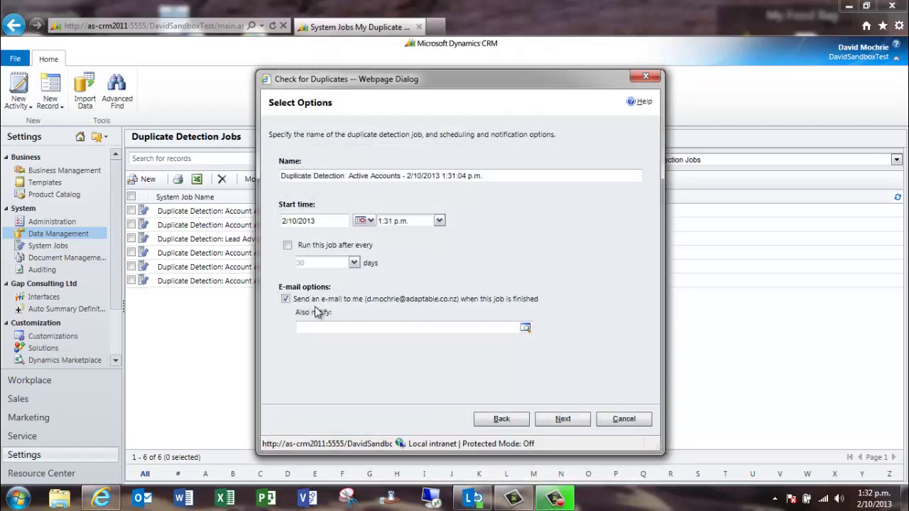
{"action": "left_click", "coordinate": [561, 421]}
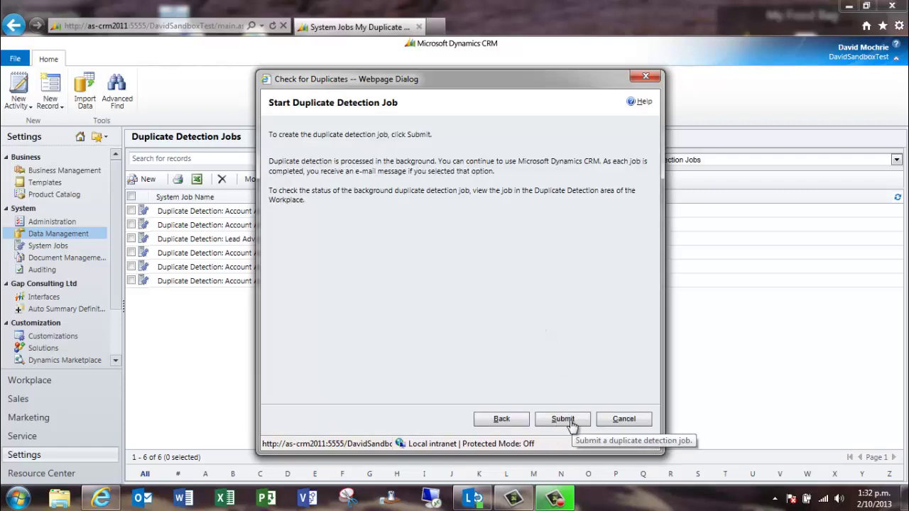
Submit the Active Accounts job, widen Status Reason, and refresh until it shows Succeeded.
{"action": "left_click", "coordinate": [562, 420]}
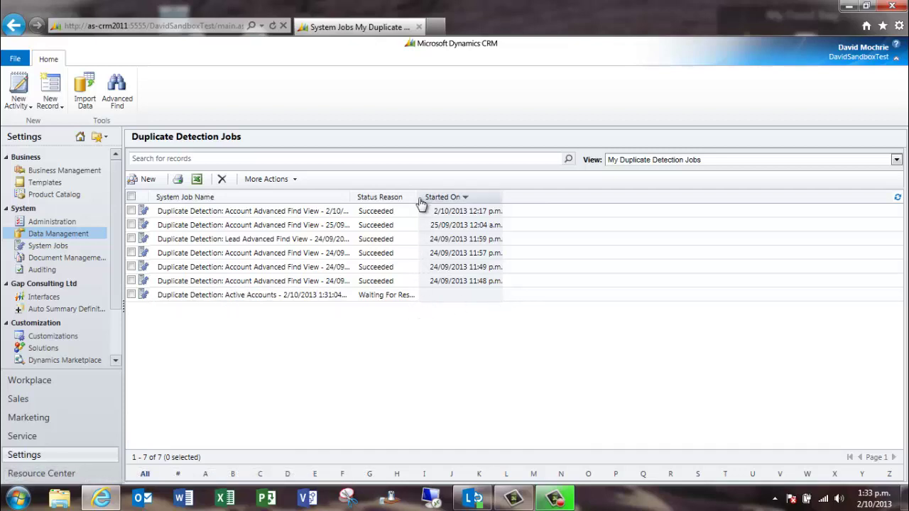
{"action": "left_click_drag", "start_coordinate": [422, 196], "coordinate": [449, 197]}
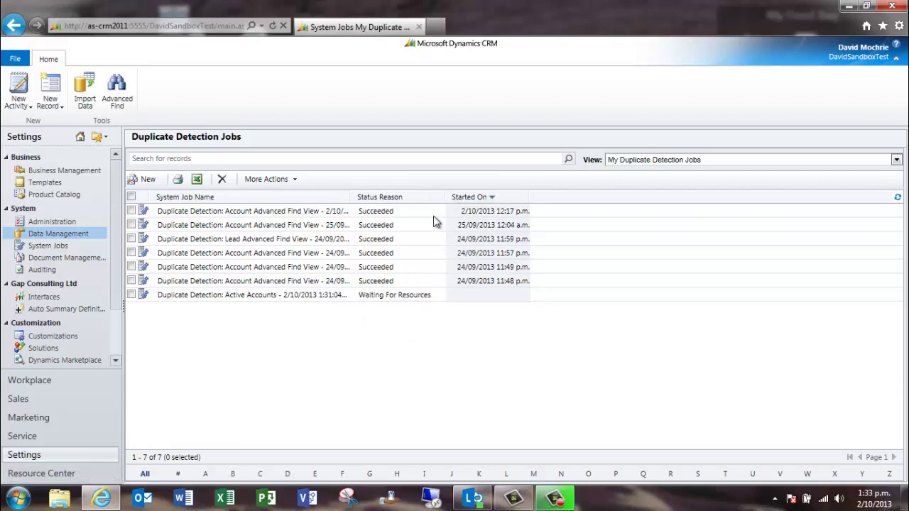
{"action": "left_click", "coordinate": [898, 198]}
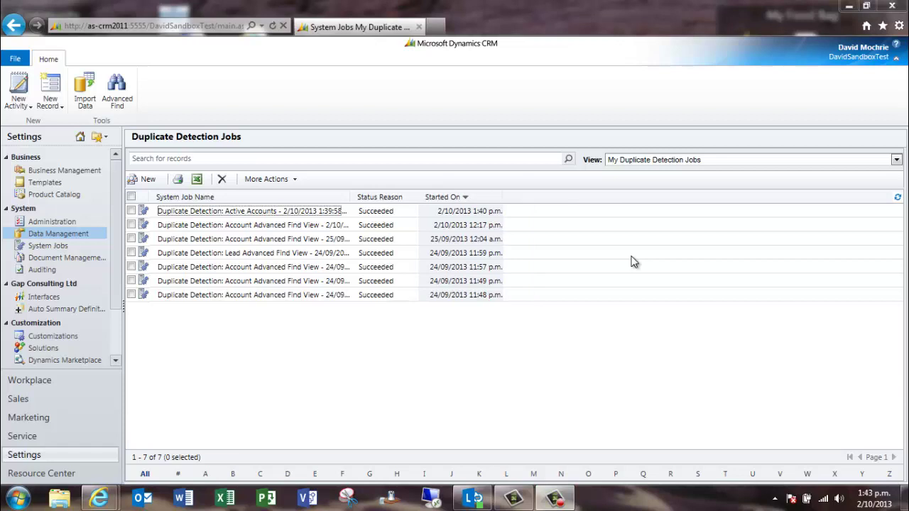
Open the finished Active Accounts job and view the duplicates of Tailspin Toys.
{"action": "left_click", "coordinate": [247, 213]}
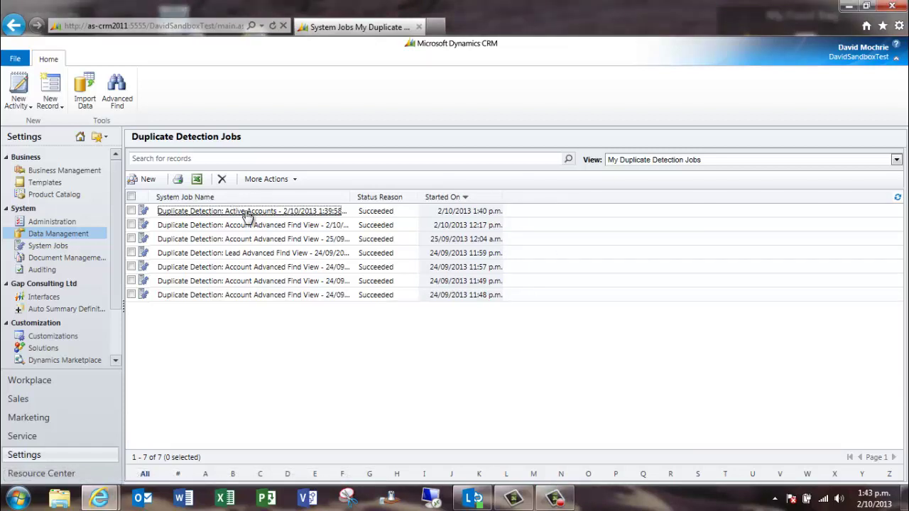
{"action": "left_click", "coordinate": [229, 223]}
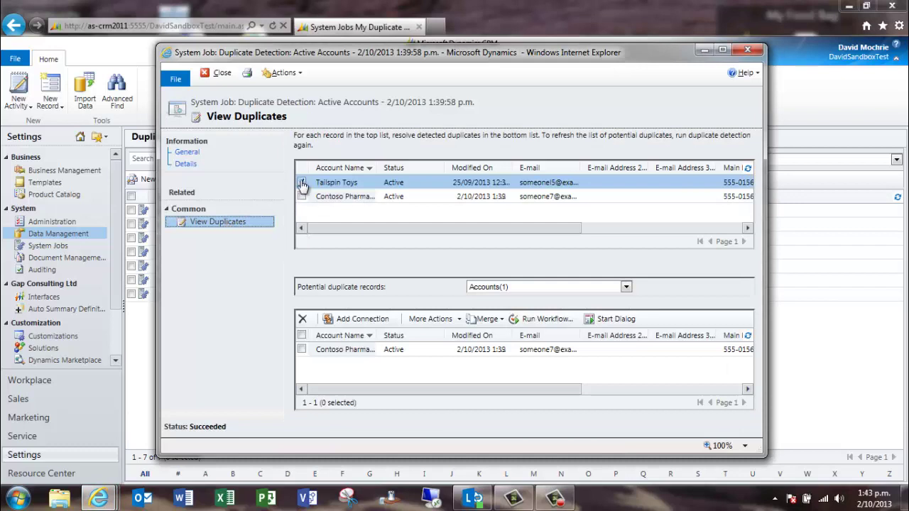
{"action": "left_click", "coordinate": [302, 197]}
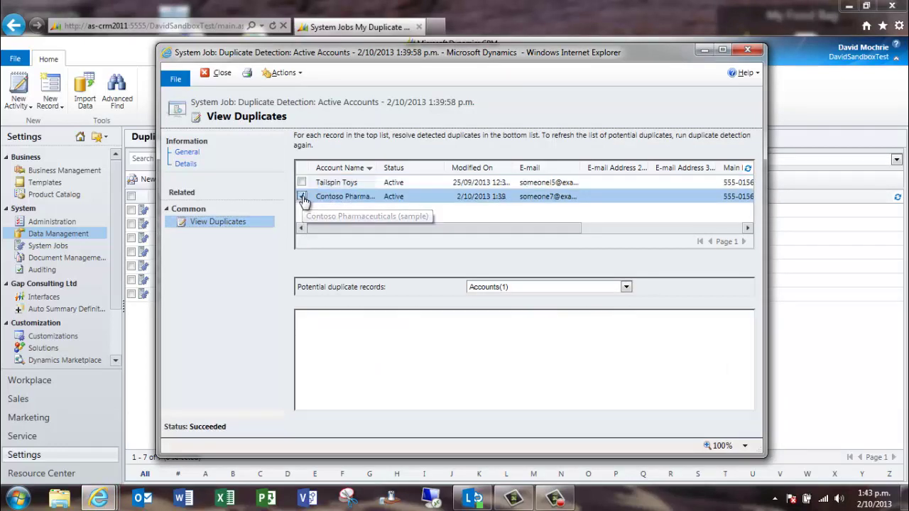
{"action": "left_click", "coordinate": [302, 183]}
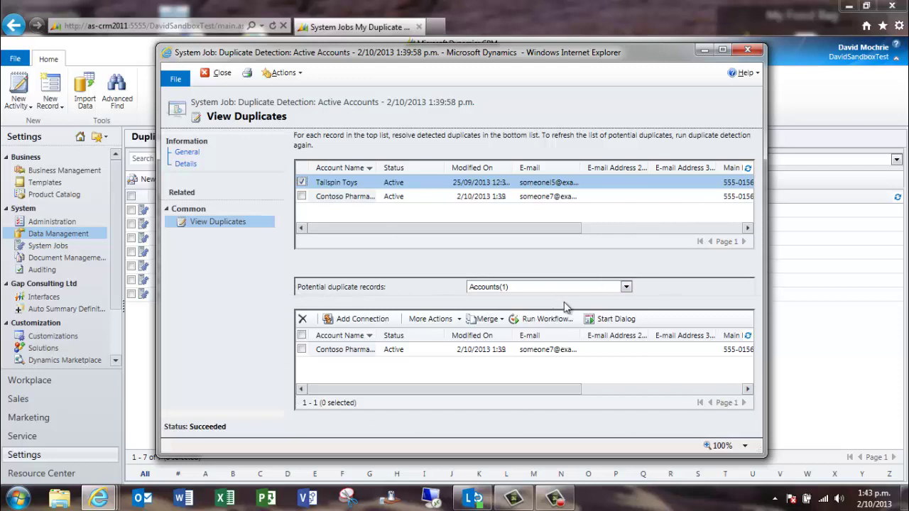
Select the Contoso Pharmaceuticals duplicate and choose Merge with Select Master.
{"action": "left_click", "coordinate": [302, 349]}
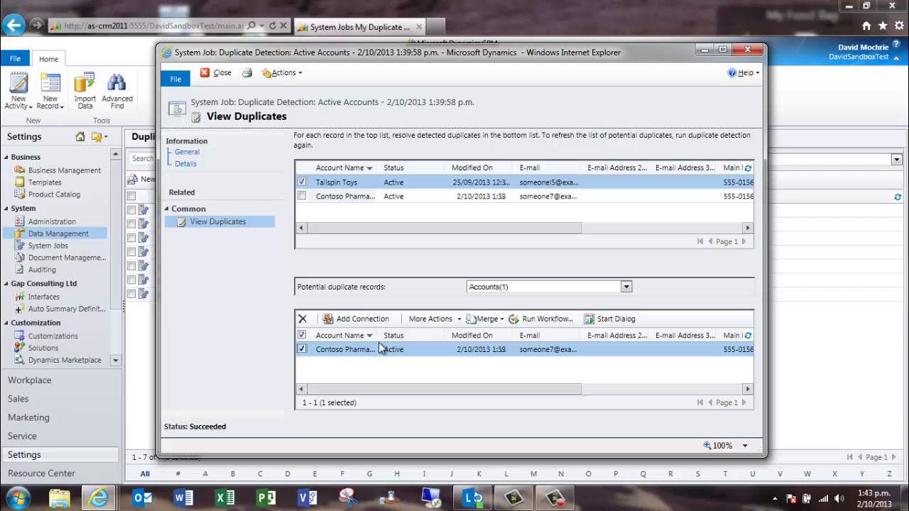
{"action": "left_click", "coordinate": [499, 322]}
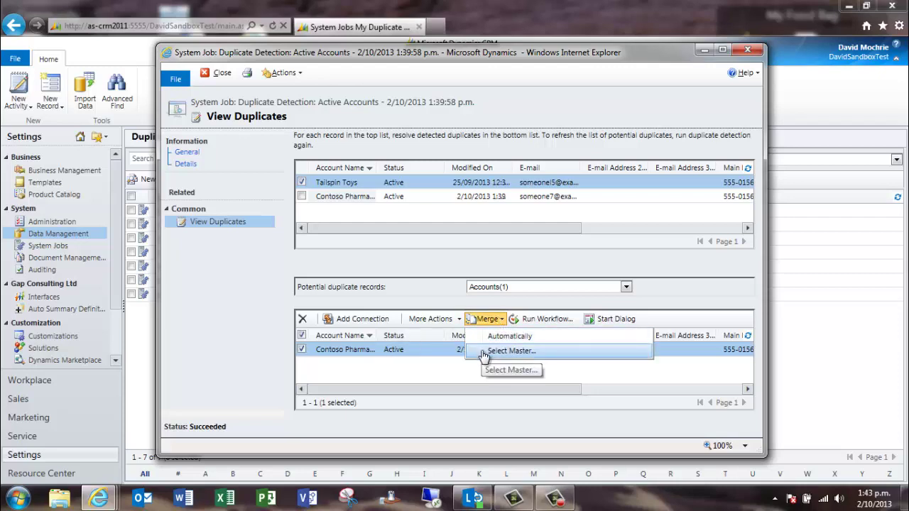
{"action": "left_click", "coordinate": [484, 353]}
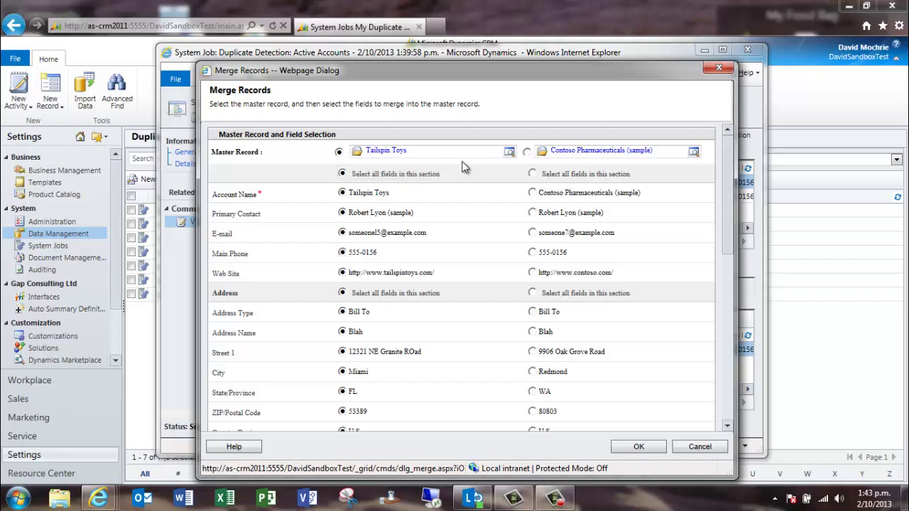
Keep Tailspin Toys as master, taking Contoso's Account Name, Main Phone, Street 1 and ZIP 80803.
{"action": "left_click", "coordinate": [527, 152]}
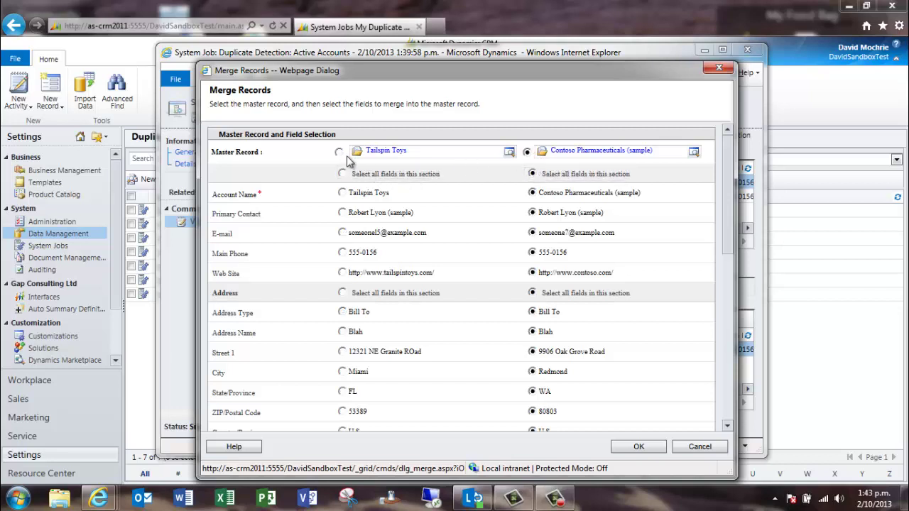
{"action": "left_click", "coordinate": [338, 152]}
{"action": "left_click", "coordinate": [531, 193]}
{"action": "left_click", "coordinate": [532, 253]}
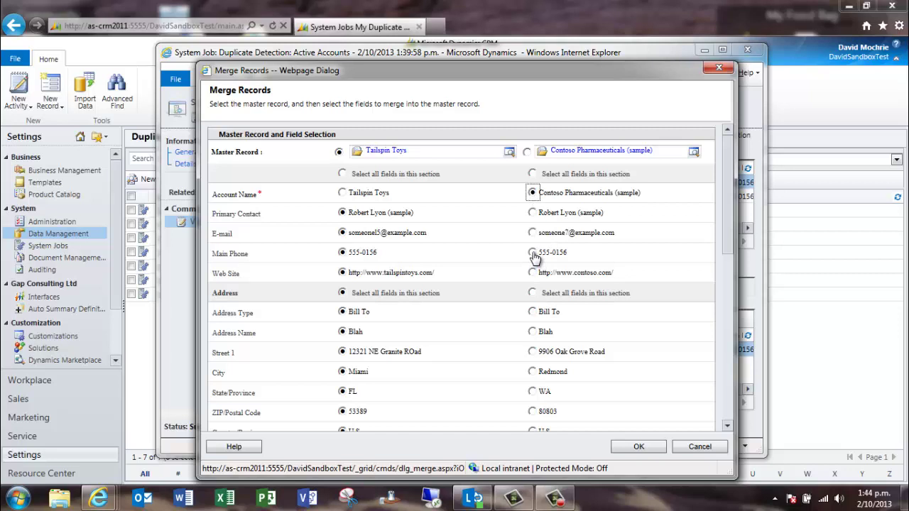
{"action": "left_click", "coordinate": [532, 352]}
{"action": "left_click", "coordinate": [534, 412]}
{"action": "left_click_drag", "start_coordinate": [724, 228], "coordinate": [730, 428]}
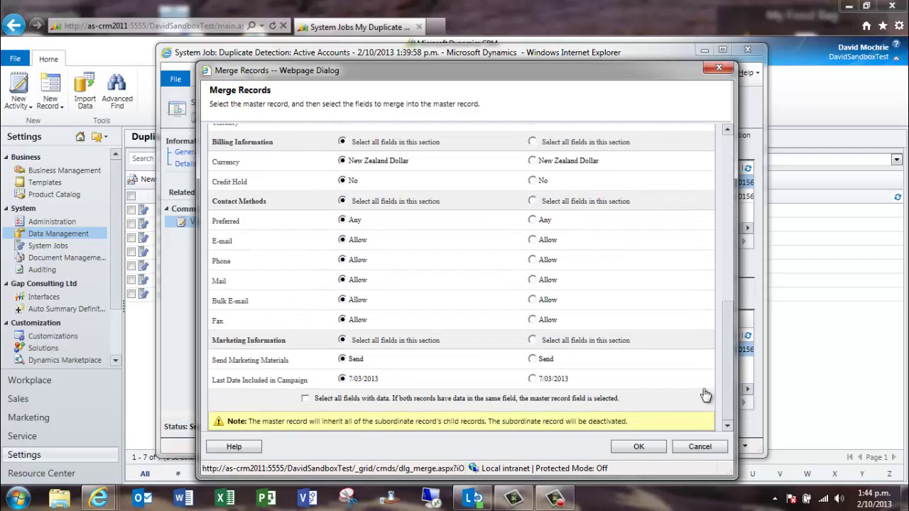
Enable 'Select all fields with data' and complete the merge.
{"action": "left_click", "coordinate": [305, 400]}
{"action": "left_click", "coordinate": [634, 448]}
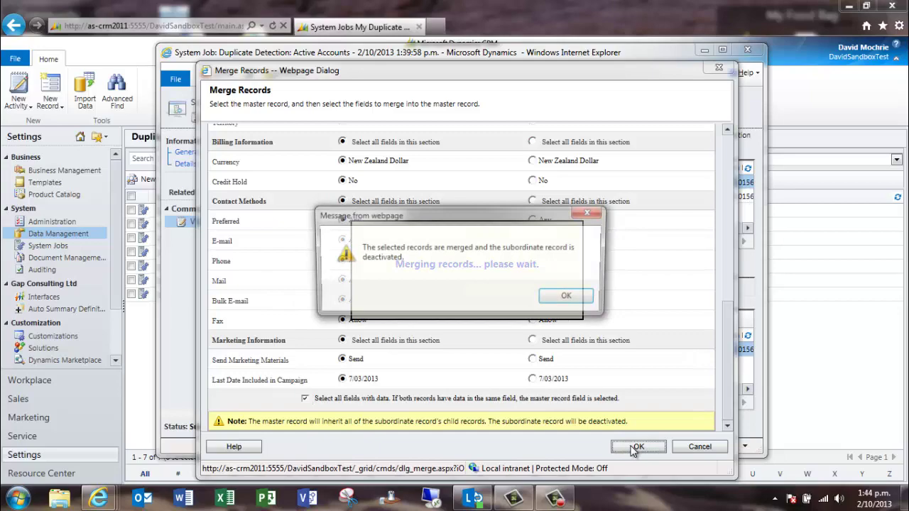
{"action": "left_click", "coordinate": [575, 300]}
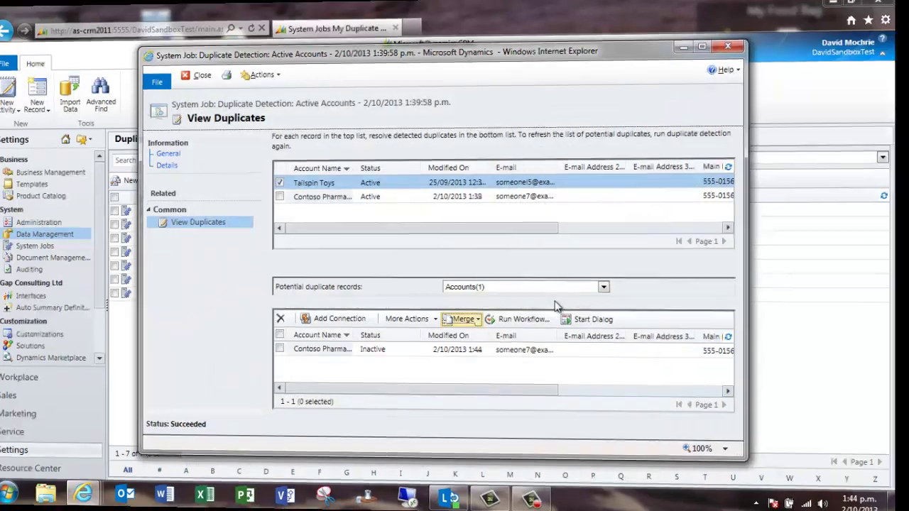